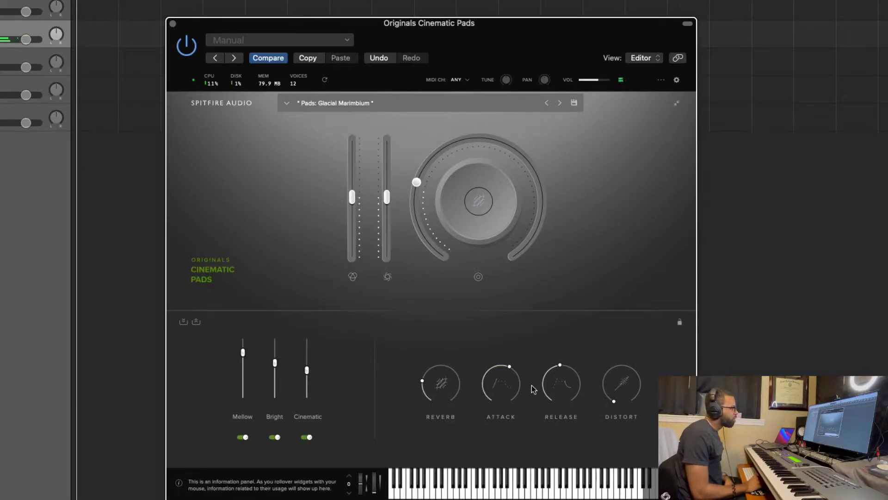
- Raise the reverb and distortion of the Glacial Marimbium pad
{"action": "mouse_move", "coordinate": [513, 186]}
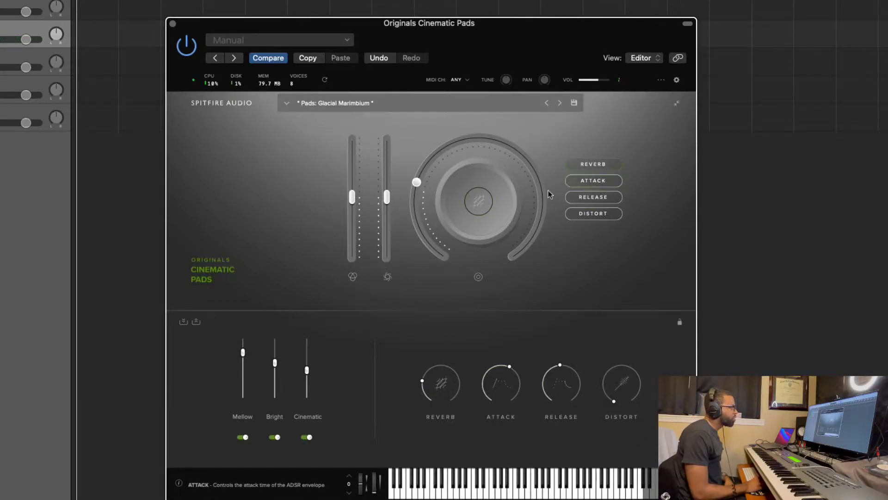
{"action": "left_click_drag", "start_coordinate": [417, 182], "coordinate": [462, 139]}
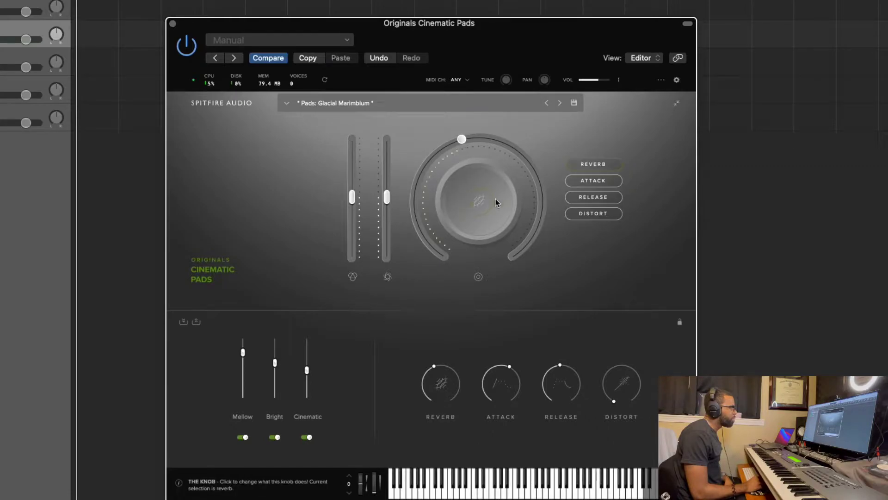
{"action": "left_click_drag", "start_coordinate": [618, 385], "coordinate": [664, 333]}
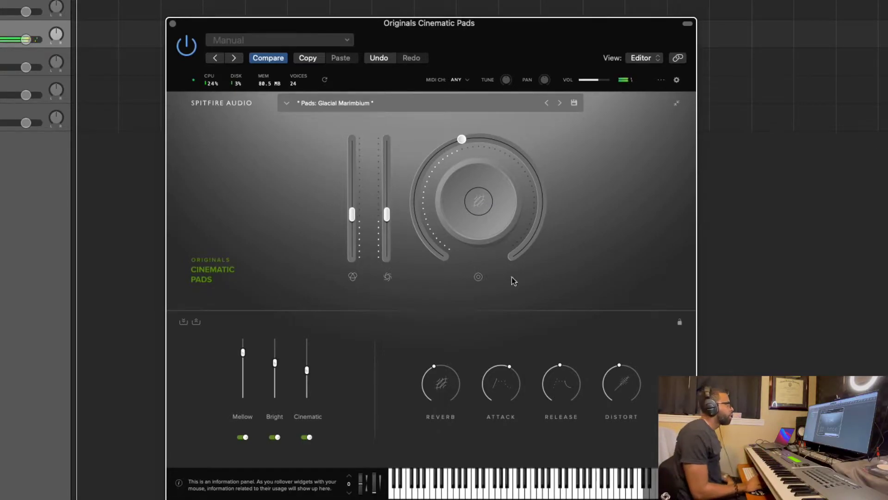
- Browse the Cinematic Pads presets and load Dystopian Ruin
{"action": "left_click", "coordinate": [347, 102]}
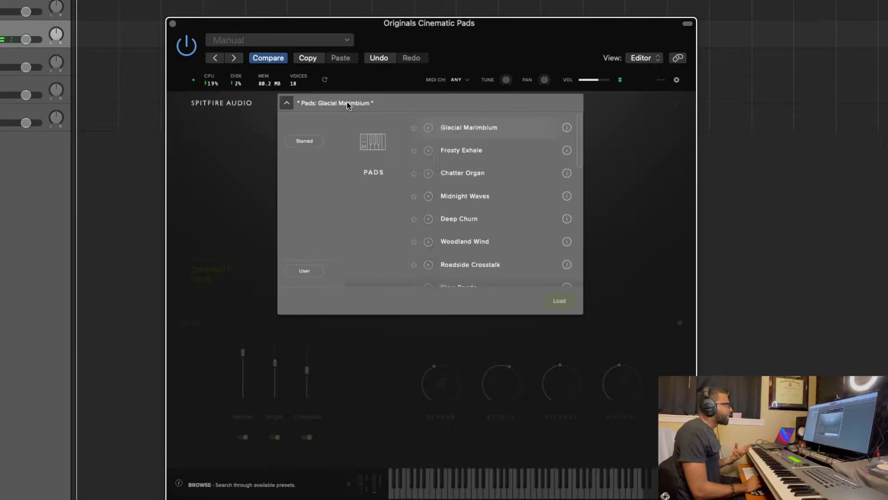
{"action": "scroll", "coordinate": [459, 203], "scroll_direction": "down", "scroll_amount": 3}
{"action": "scroll", "coordinate": [458, 204], "scroll_direction": "down", "scroll_amount": 5}
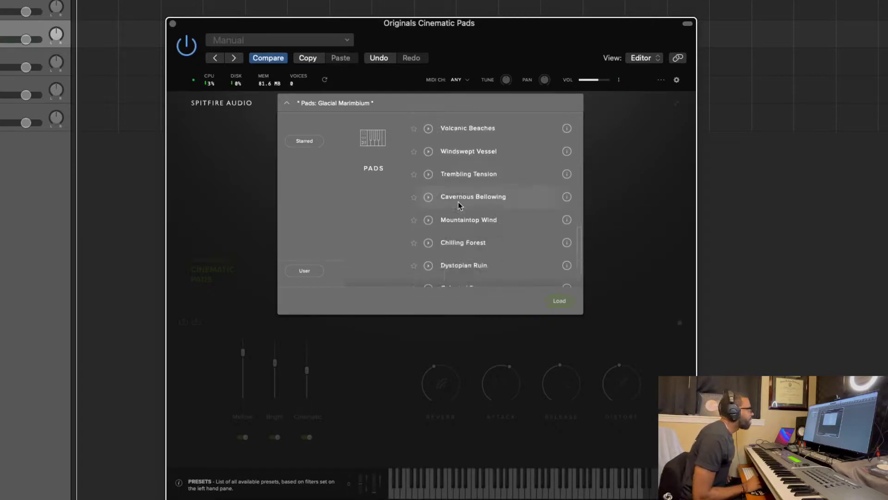
{"action": "scroll", "coordinate": [459, 205], "scroll_direction": "up", "scroll_amount": 10}
{"action": "scroll", "coordinate": [455, 248], "scroll_direction": "down", "scroll_amount": 5}
{"action": "scroll", "coordinate": [455, 249], "scroll_direction": "down", "scroll_amount": 3}
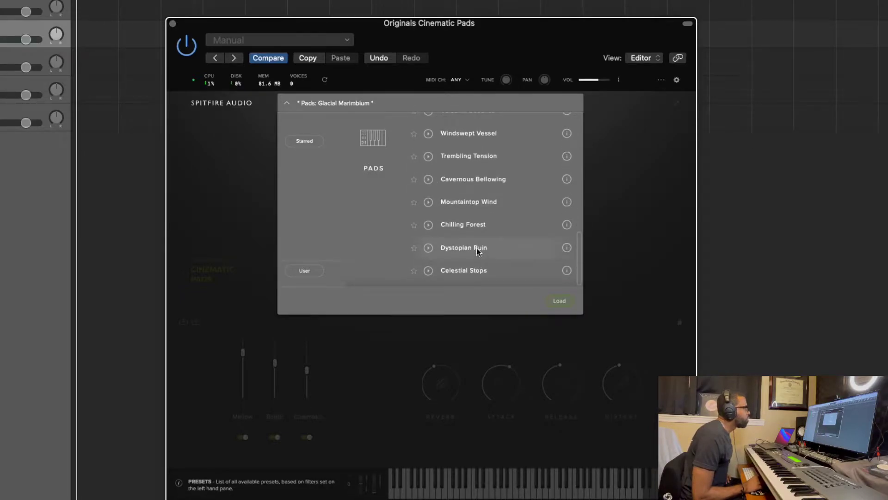
{"action": "double_click", "coordinate": [479, 251]}
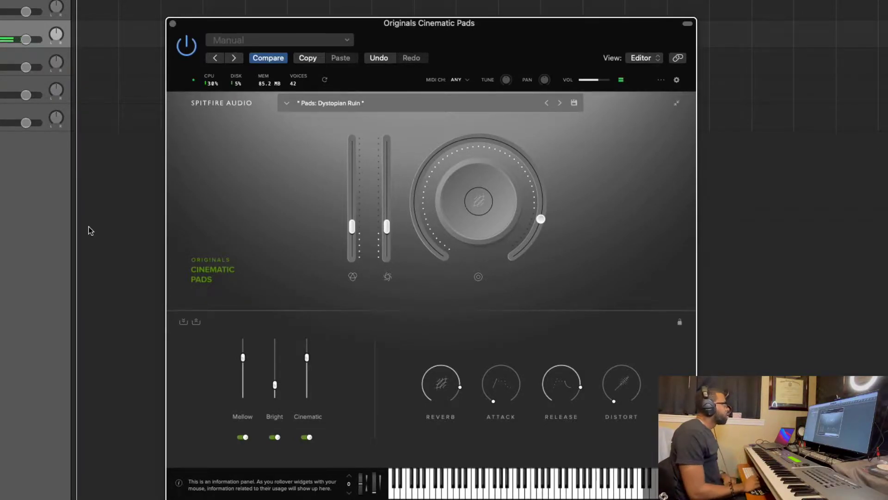
- Rename the pad track as Originals Cinematic Pads Dystopian Ruin
{"action": "double_click", "coordinate": [6, 27]}
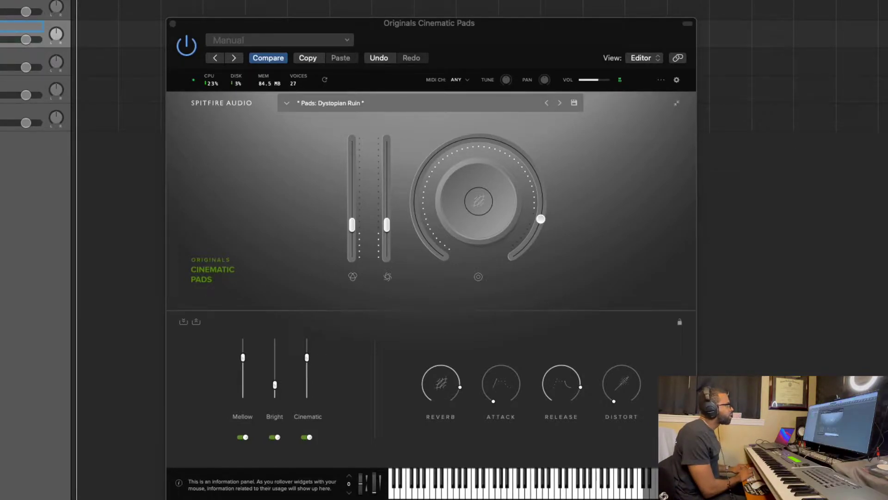
{"action": "type", "text": "Dystopian Rui"}
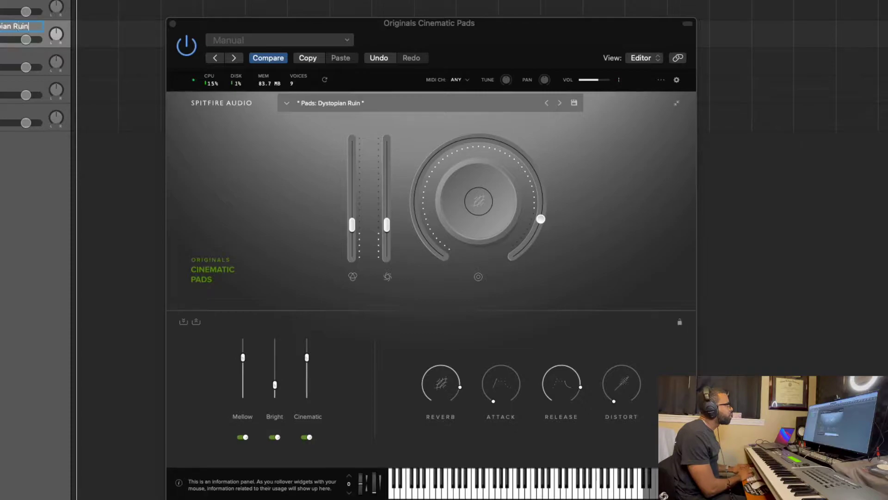
{"action": "key", "text": "Return"}
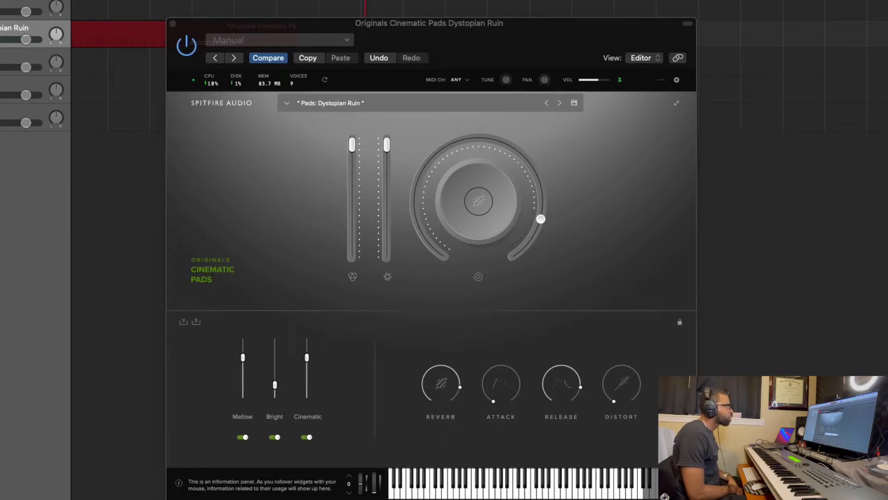
- Stop recording the Dystopian Ruin part, move the instrument window off the tracks and extend the end of the recorded region
{"action": "key", "text": "space"}
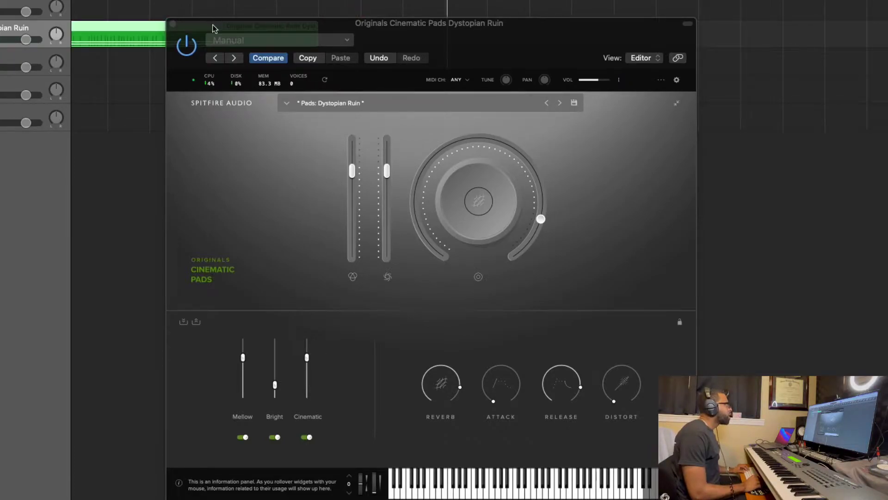
{"action": "left_click_drag", "start_coordinate": [214, 28], "coordinate": [194, 147]}
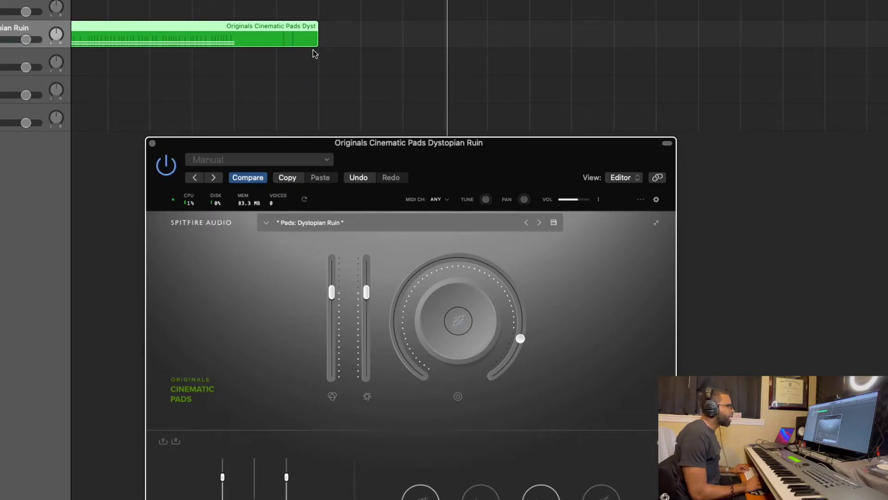
{"action": "left_click", "coordinate": [316, 42]}
{"action": "left_click_drag", "start_coordinate": [389, 38], "coordinate": [442, 38]}
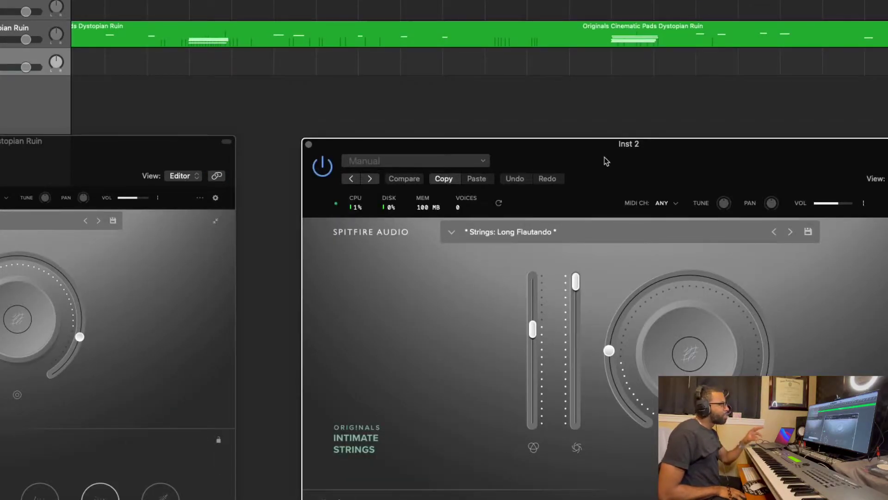
- Load the Long preset in the Intimate Strings instrument on the new track
{"action": "left_click_drag", "start_coordinate": [604, 160], "coordinate": [597, 121]}
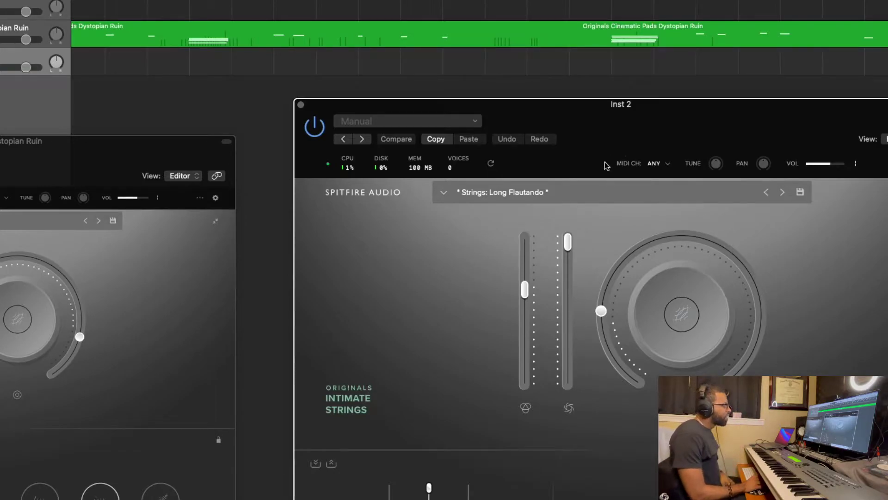
{"action": "scroll", "coordinate": [524, 328], "scroll_direction": "down", "scroll_amount": 1}
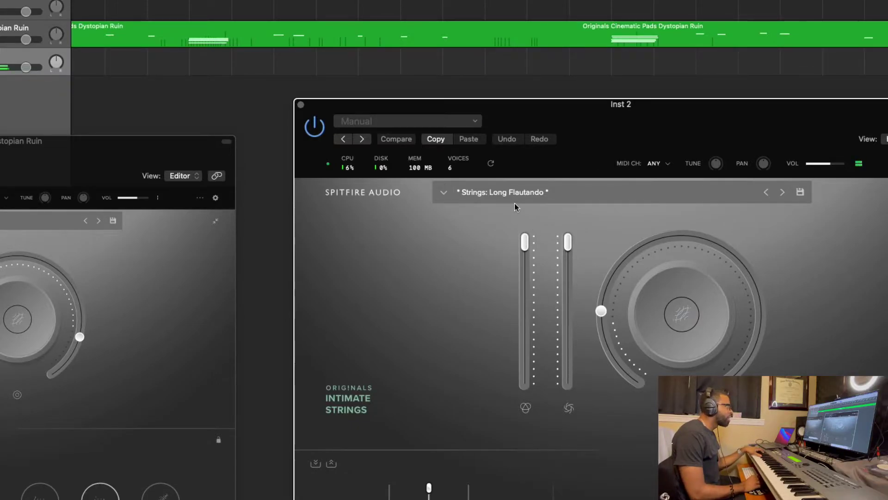
{"action": "left_click", "coordinate": [525, 194]}
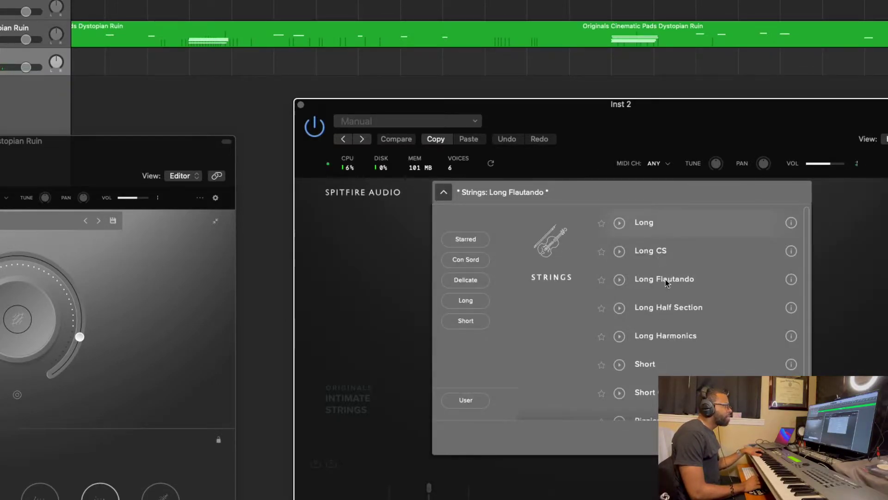
{"action": "left_click", "coordinate": [648, 219]}
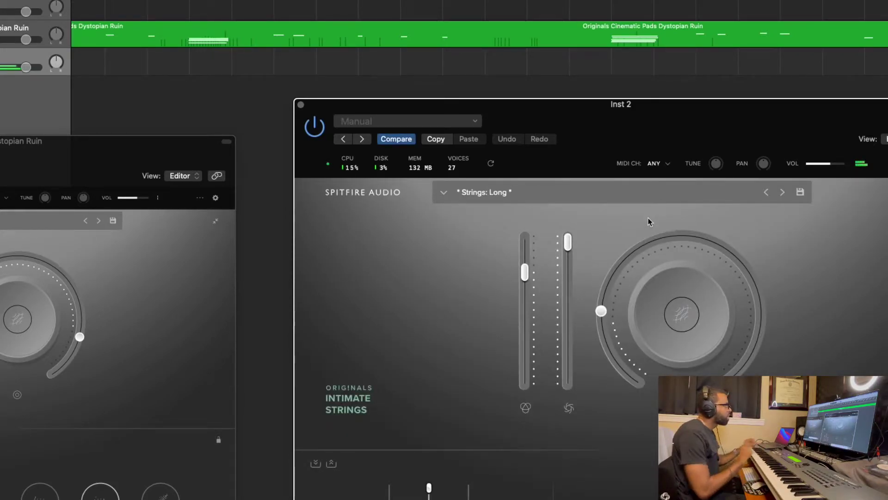
- Rename the strings track as Intimate Strings Long and finish recording its part
{"action": "double_click", "coordinate": [4, 55]}
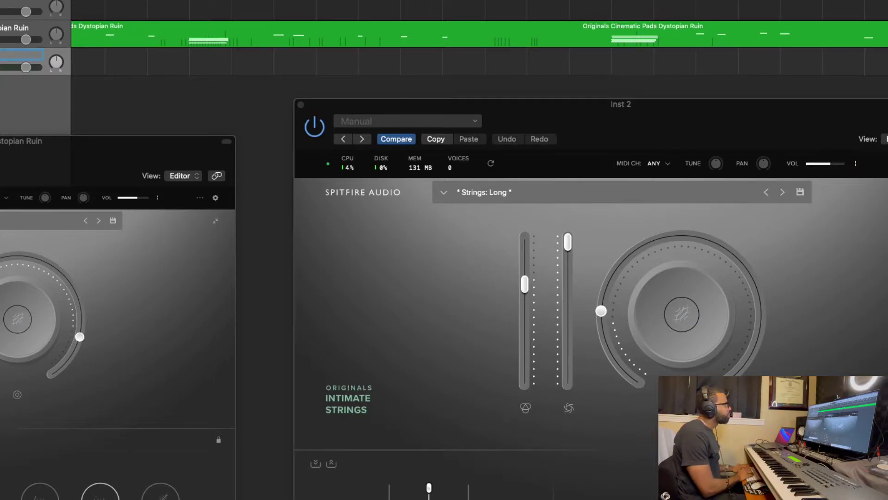
{"action": "key", "text": "Return"}
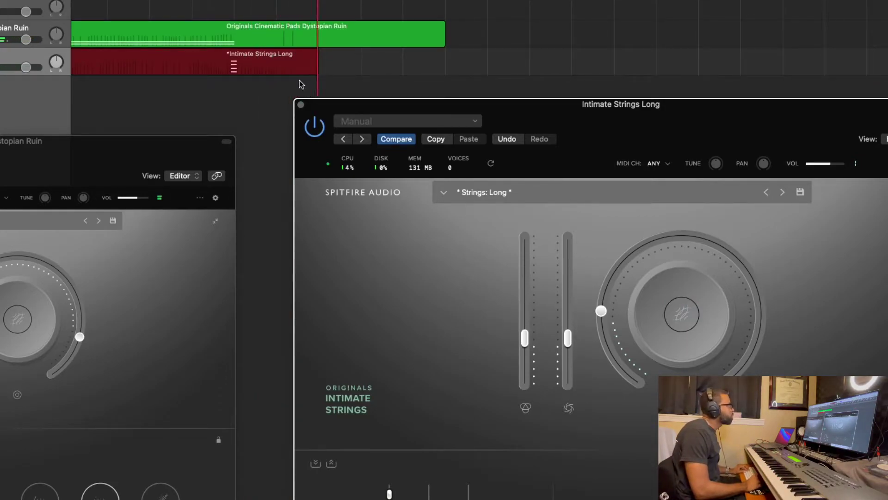
{"action": "key", "text": "space"}
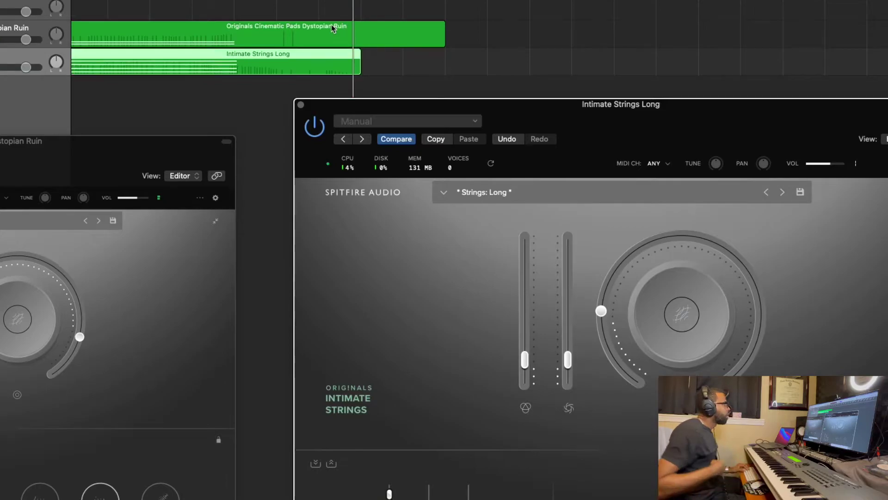
- Lower the volume of the Dystopian Ruin track and duplicate the track without its region
{"action": "left_click_drag", "start_coordinate": [23, 43], "coordinate": [22, 43]}
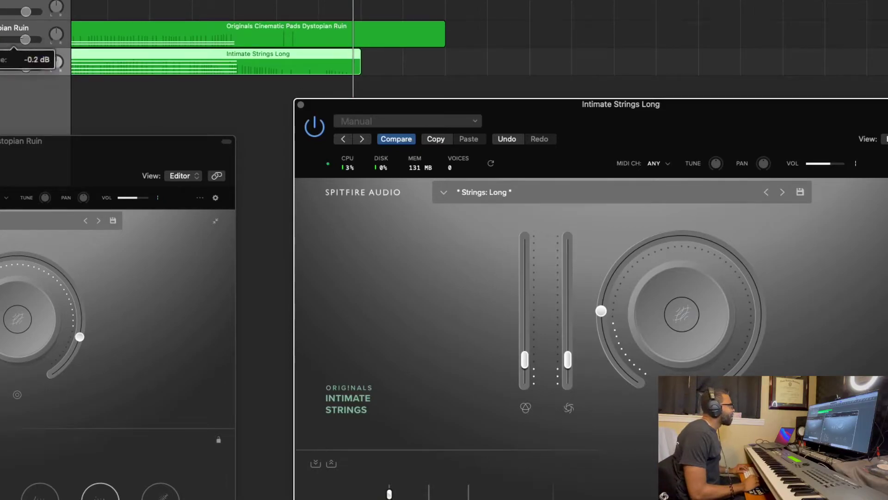
{"action": "left_click", "coordinate": [1, 37]}
{"action": "key", "text": "super+d"}
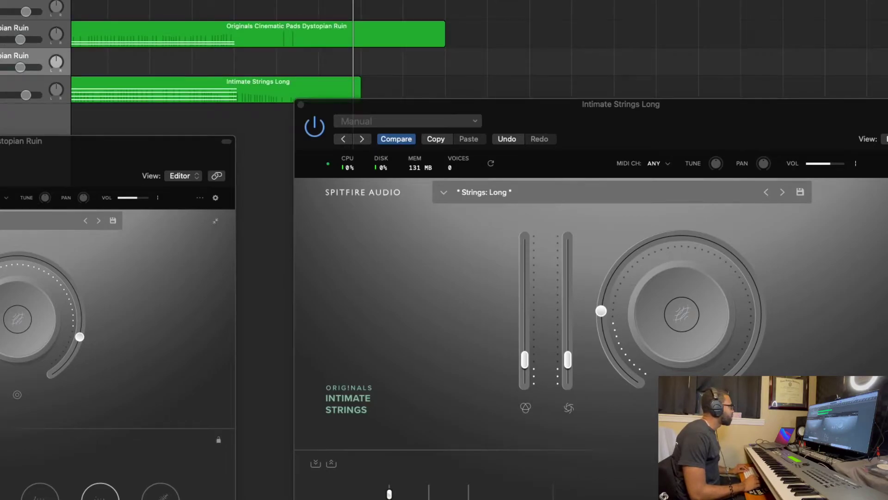
- Close the original pad and strings instrument windows and place the duplicated track's instrument window clear of the track regions
{"action": "left_click_drag", "start_coordinate": [193, 137], "coordinate": [314, 116]}
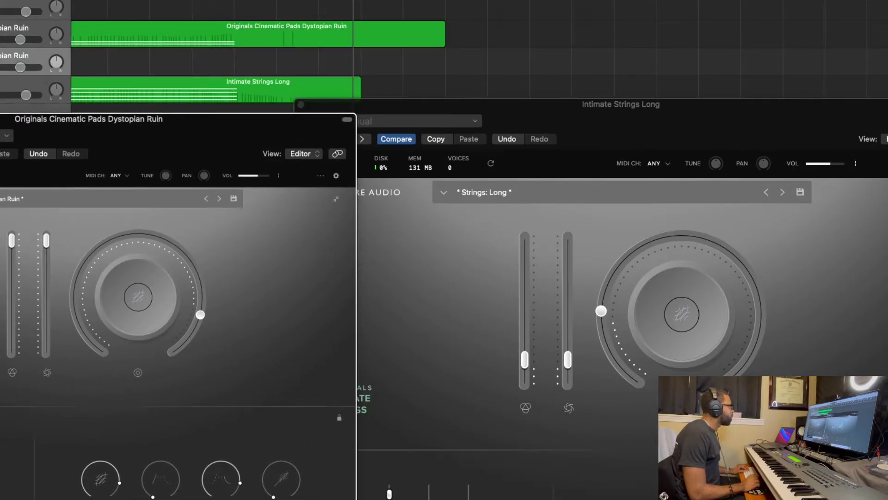
{"action": "key", "text": "super+w"}
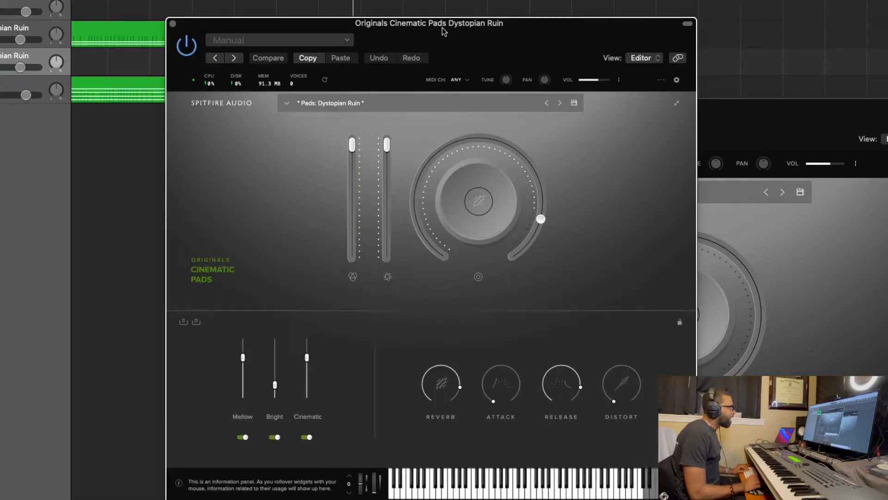
{"action": "left_click_drag", "start_coordinate": [454, 31], "coordinate": [19, 105]}
{"action": "left_click", "coordinate": [301, 104]}
{"action": "left_click_drag", "start_coordinate": [143, 117], "coordinate": [769, 134]}
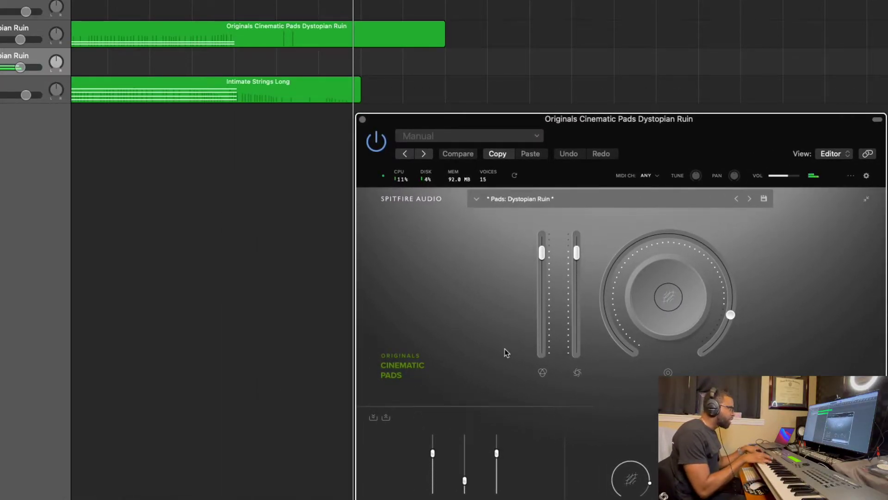
- Audition Volcanic Beaches and Windswept Vessel on the duplicated track, load the Trembling Tension pad and slightly reduce its reverb
{"action": "left_click", "coordinate": [551, 202]}
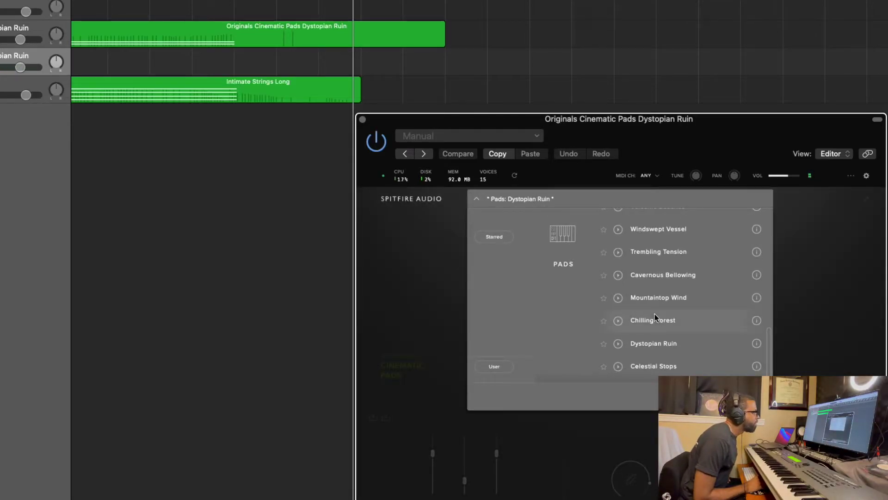
{"action": "scroll", "coordinate": [654, 317], "scroll_direction": "up", "scroll_amount": 3}
{"action": "left_click", "coordinate": [661, 277]}
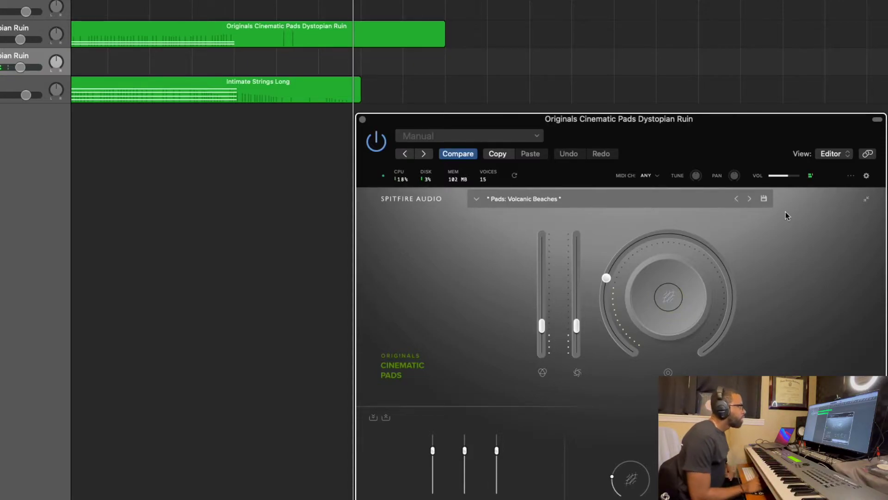
{"action": "left_click", "coordinate": [749, 199]}
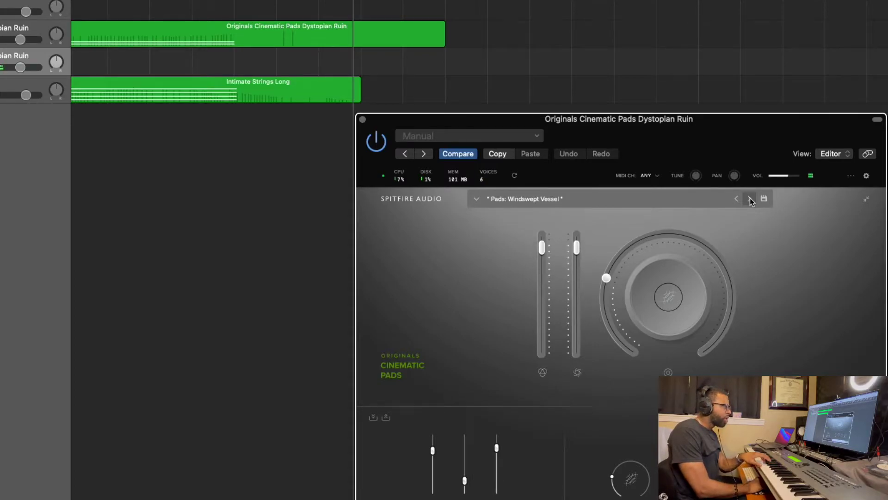
{"action": "left_click", "coordinate": [750, 199]}
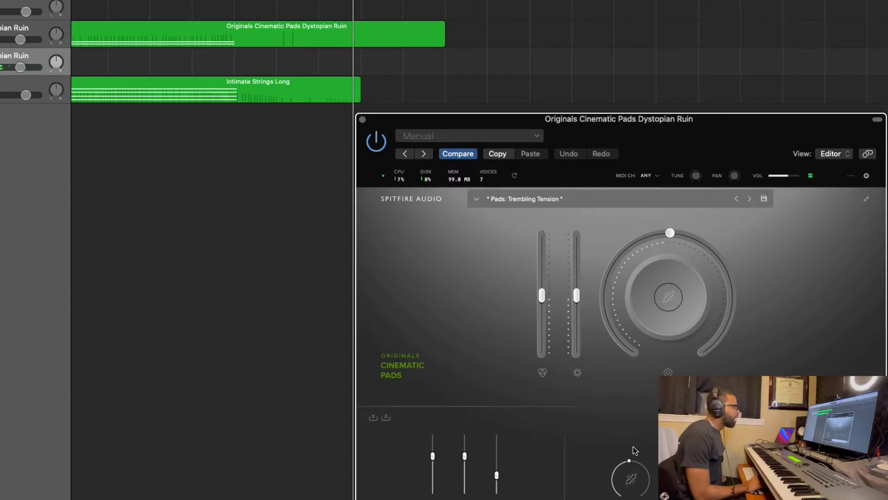
{"action": "left_click_drag", "start_coordinate": [635, 478], "coordinate": [633, 485]}
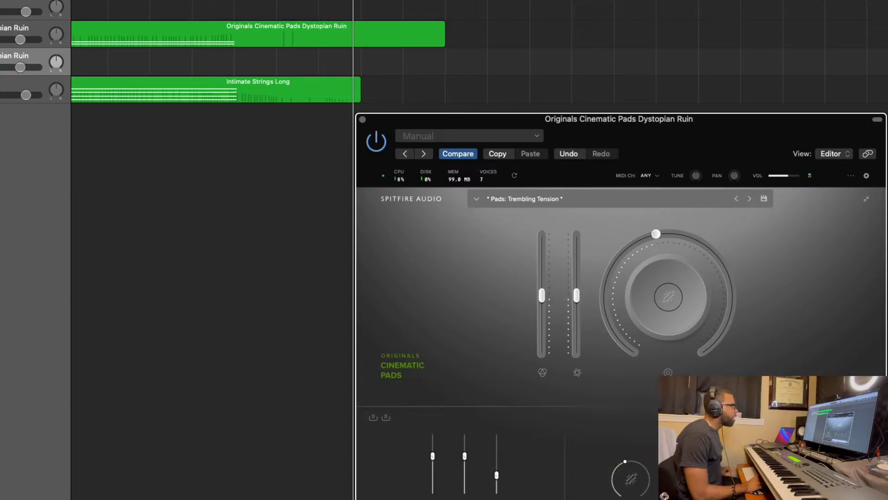
- Return the playhead to the project start and rename the duplicated track as Originals Cinematic Pads Trembling Tension
{"action": "key", "text": "Return"}
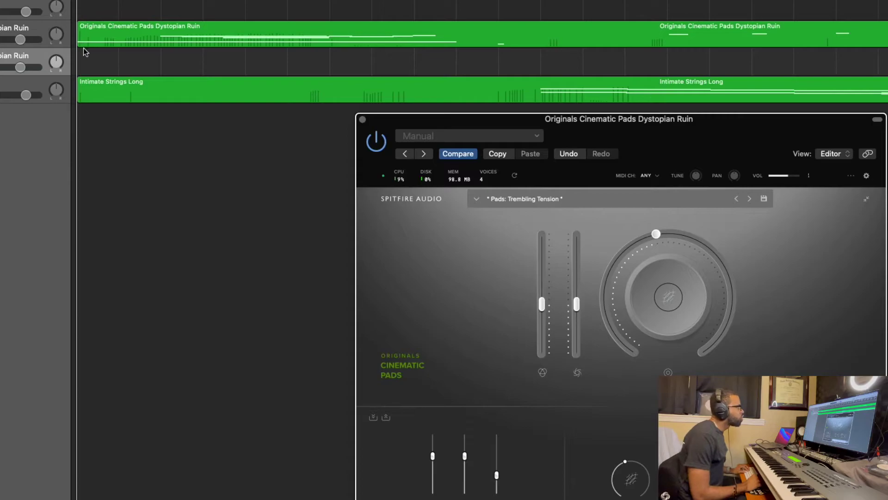
{"action": "double_click", "coordinate": [15, 55]}
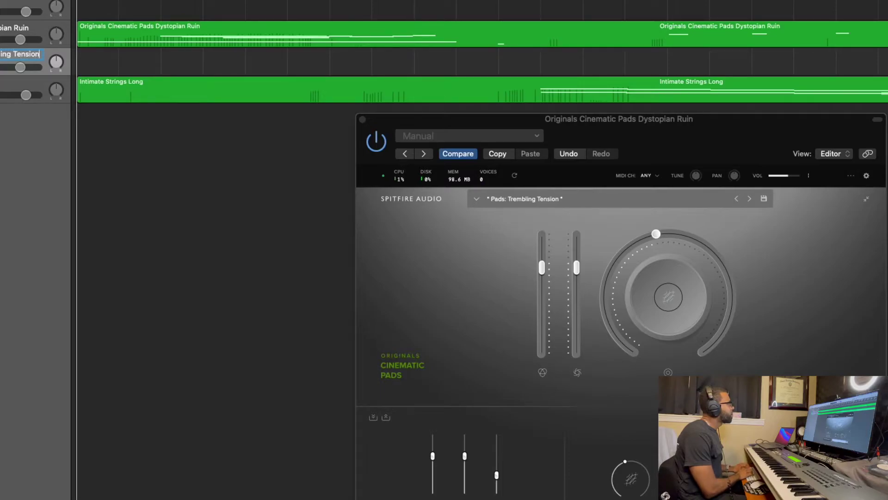
{"action": "key", "text": "Return"}
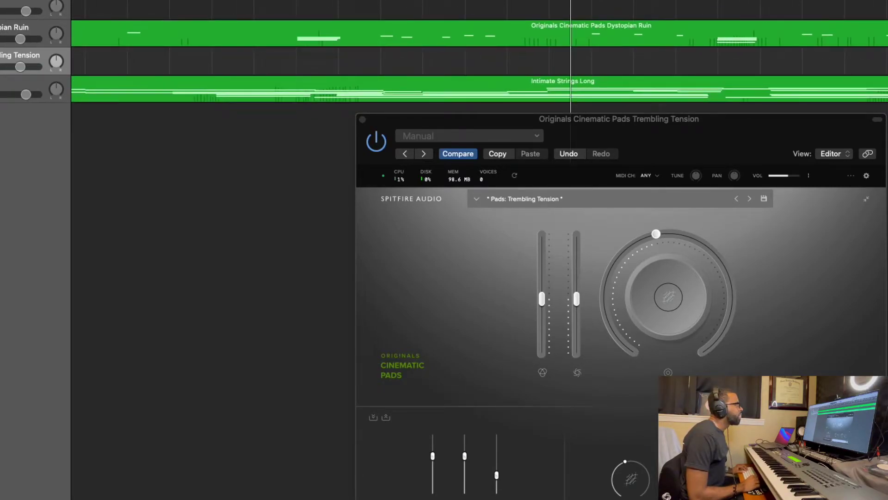
- Lower the volume of the Intimate Strings Long track and start recording on the Trembling Tension track during playback
{"action": "left_click_drag", "start_coordinate": [21, 95], "coordinate": [20, 95]}
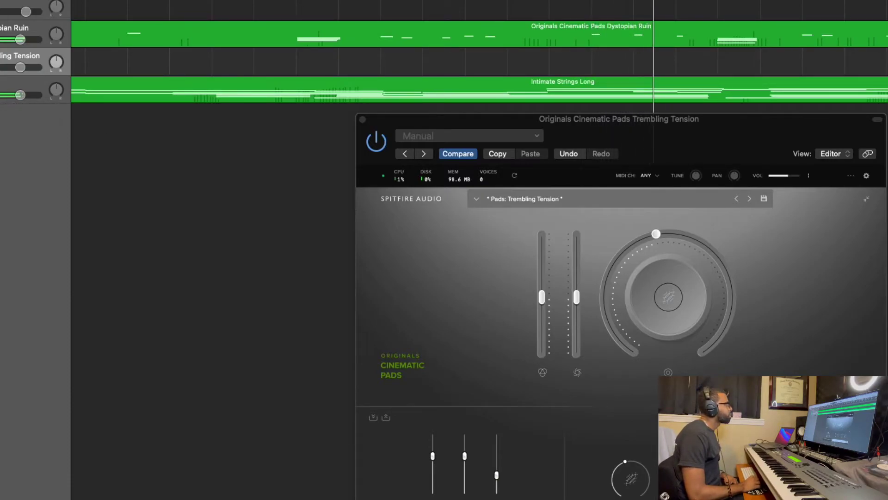
{"action": "key", "text": "r"}
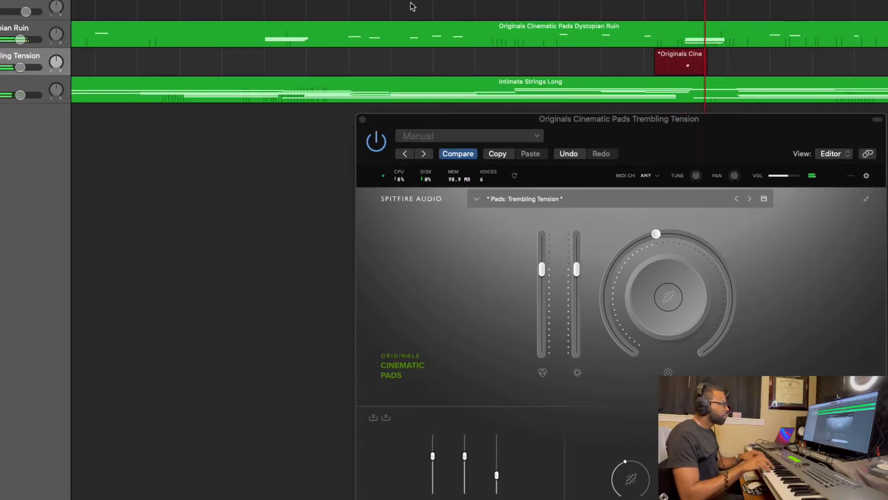
- Stop recording, delete the new Trembling Tension region and move the playhead back to before it
{"action": "key", "text": "space"}
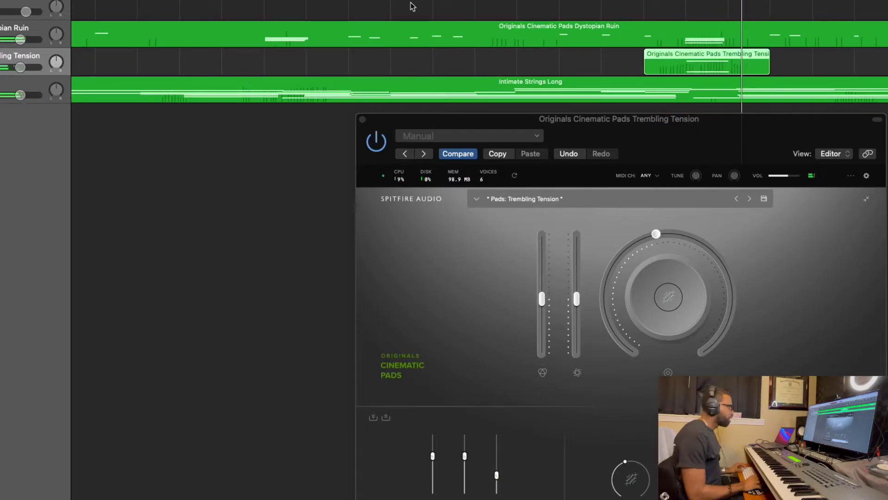
{"action": "key", "text": "Delete"}
{"action": "key", "text": "shift+comma"}
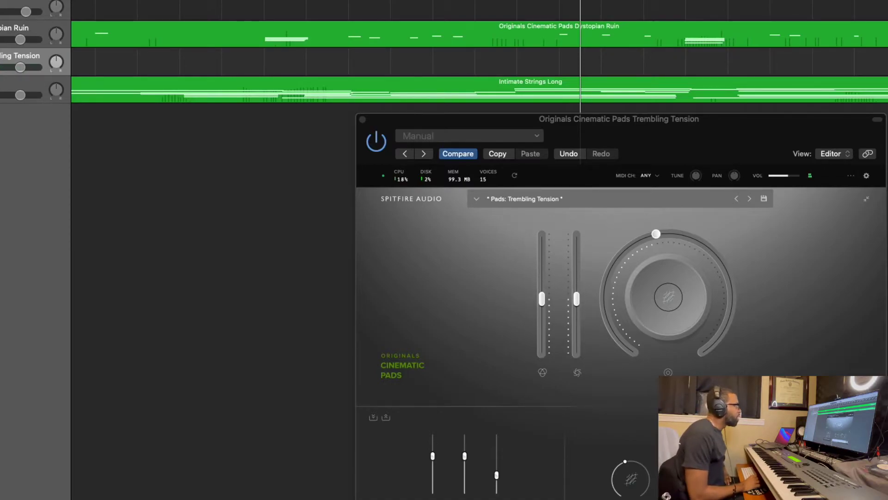
- Record another take on the Trembling Tension track during playback, stop it and delete the take
{"action": "key", "text": "space"}
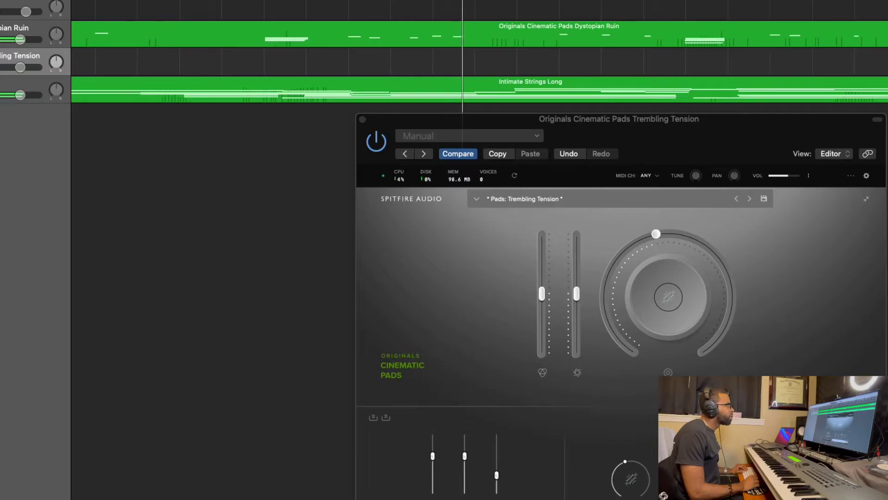
{"action": "key", "text": "r"}
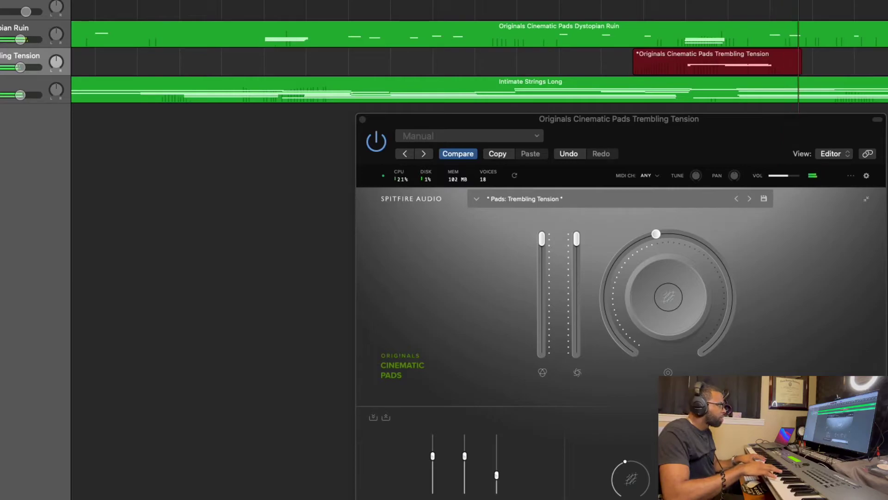
{"action": "key", "text": "space"}
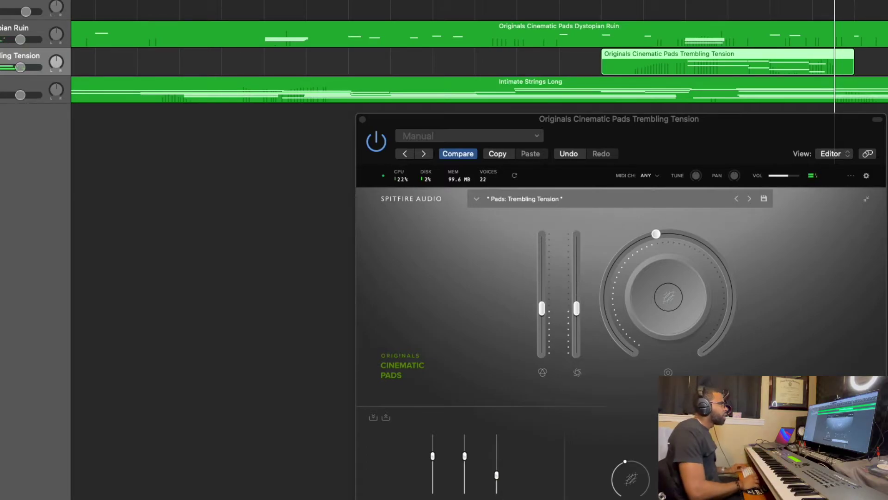
{"action": "key", "text": "Delete"}
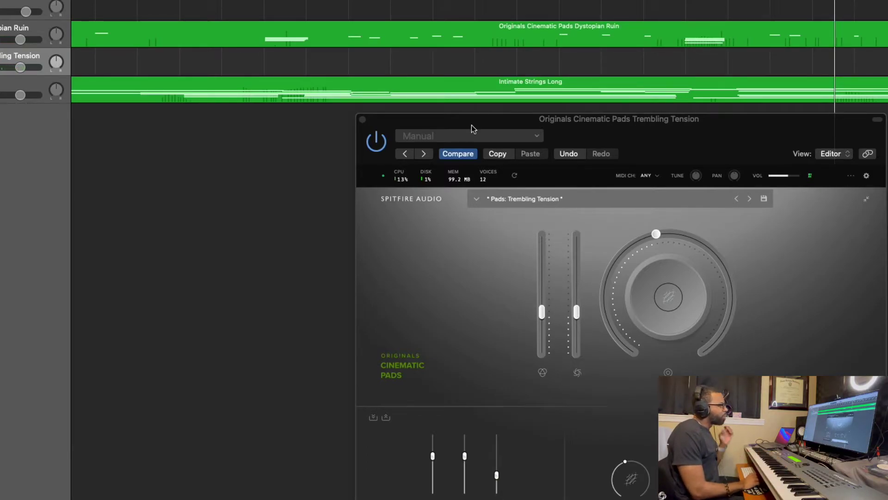
- Load the Halcyon Strings pad on the Trembling Tension track and audition it with the large dial at 25%
{"action": "left_click", "coordinate": [477, 199]}
{"action": "scroll", "coordinate": [624, 240], "scroll_direction": "up", "scroll_amount": 2}
{"action": "scroll", "coordinate": [625, 240], "scroll_direction": "up", "scroll_amount": 1}
{"action": "left_click", "coordinate": [661, 324]}
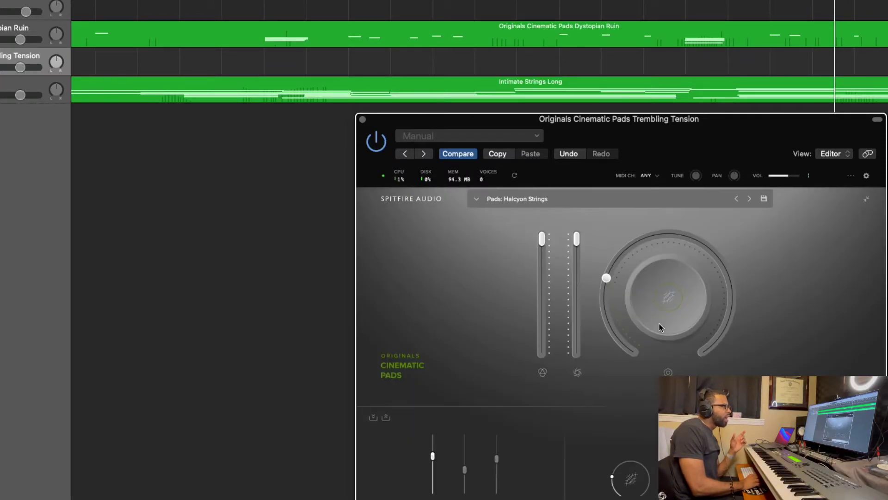
{"action": "left_click_drag", "start_coordinate": [623, 286], "coordinate": [614, 284]}
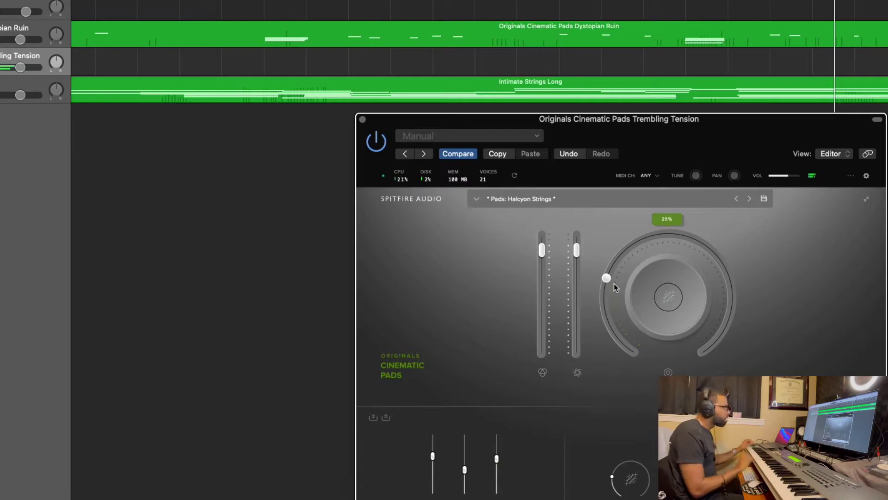
- Slightly lower the Dystopian Ruin track's volume and load the Chatter Organ pad on the Trembling Tension track
{"action": "left_click_drag", "start_coordinate": [21, 40], "coordinate": [16, 40]}
{"action": "left_click", "coordinate": [527, 199]}
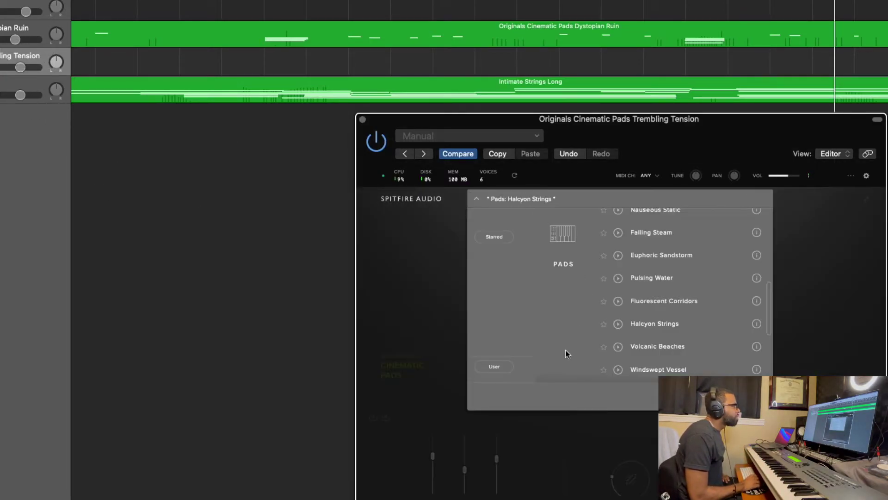
{"action": "scroll", "coordinate": [657, 330], "scroll_direction": "up", "scroll_amount": 5}
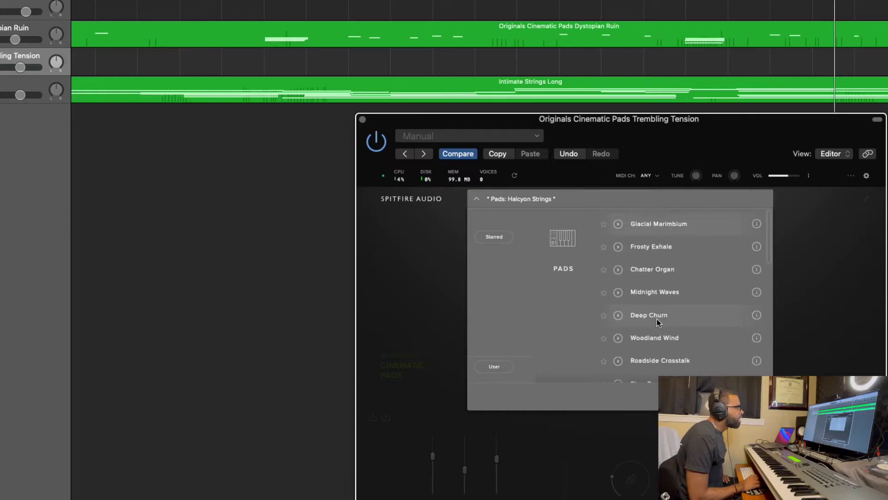
{"action": "left_click", "coordinate": [647, 272]}
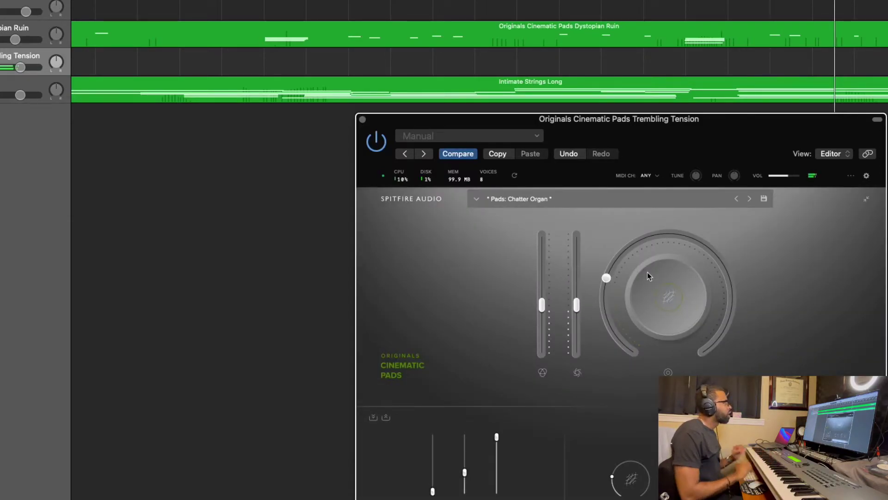
- Rename the Trembling Tension track as Originals Cinematic Pads Chatter Ruin and record a Chatter Organ take through the ending of the cue
{"action": "left_click", "coordinate": [591, 1]}
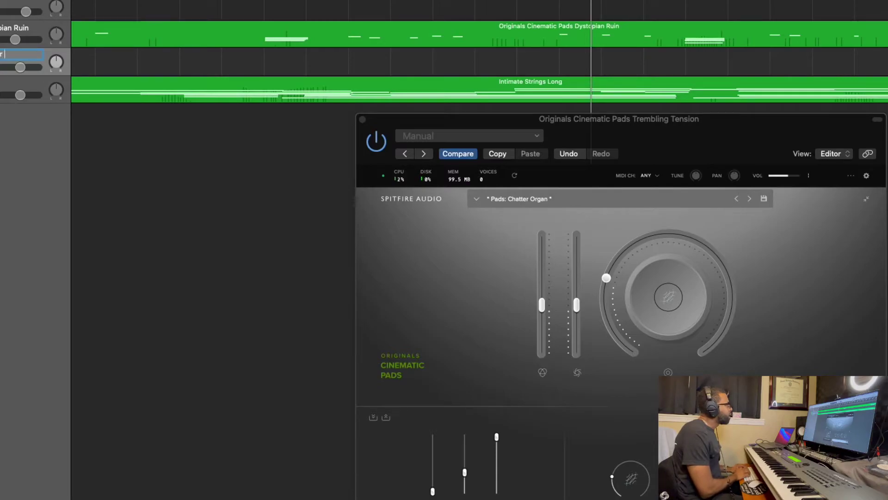
{"action": "key", "text": "Return"}
{"action": "key", "text": "comma"}
{"action": "key", "text": "r"}
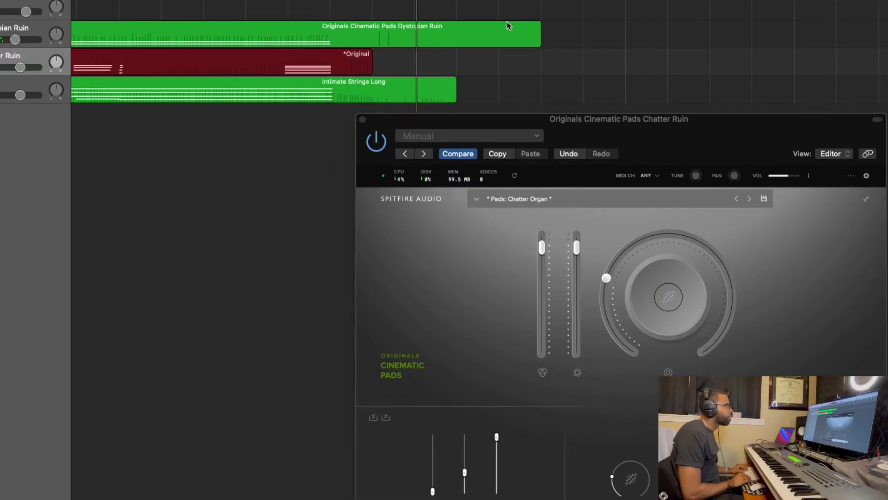
{"action": "key", "text": "space"}
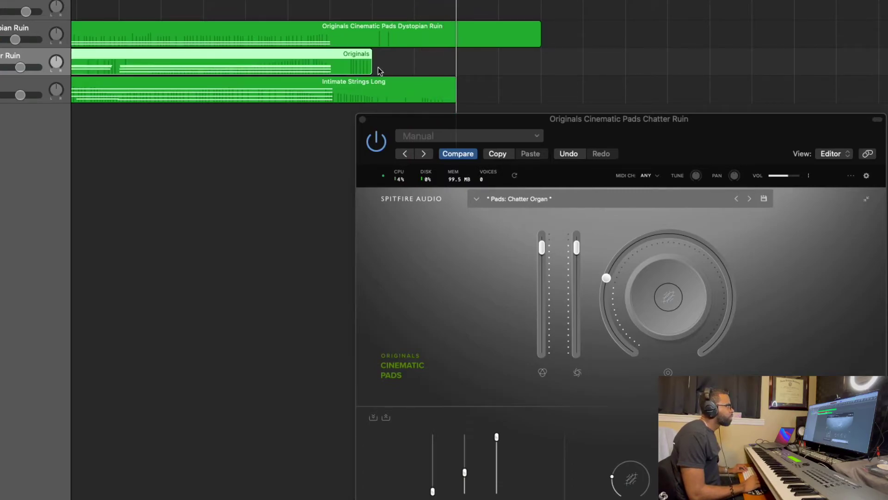
- Extend the ends of the Chatter Ruin and Intimate Strings Long regions to match the end of the Dystopian Ruin region
{"action": "left_click_drag", "start_coordinate": [367, 73], "coordinate": [541, 73]}
{"action": "left_click_drag", "start_coordinate": [416, 116], "coordinate": [417, 125]}
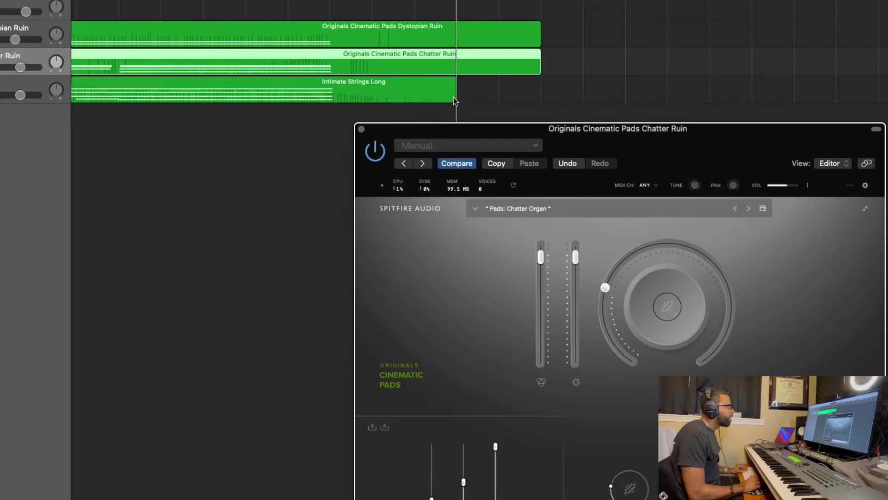
{"action": "left_click", "coordinate": [455, 100]}
{"action": "left_click_drag", "start_coordinate": [454, 99], "coordinate": [540, 98]}
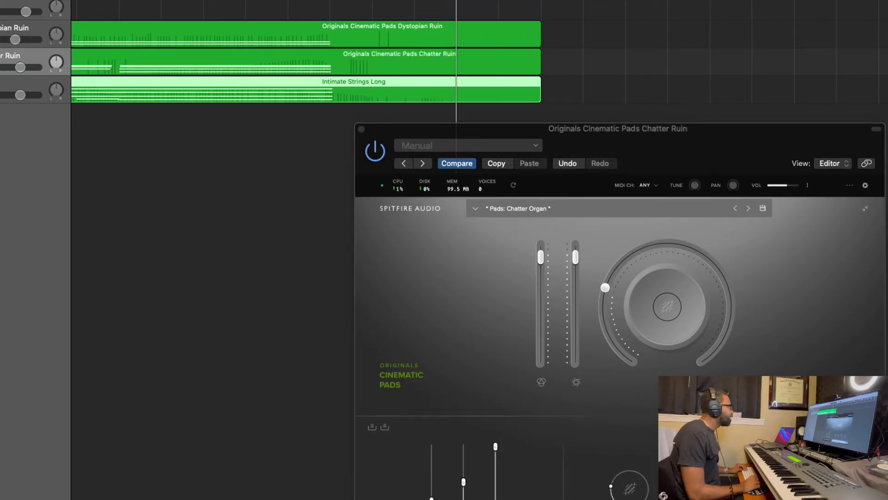
- Duplicate the Chatter Ruin track with LABS as its instrument and move the new track above the Dystopian Ruin track
{"action": "key", "text": "super+d"}
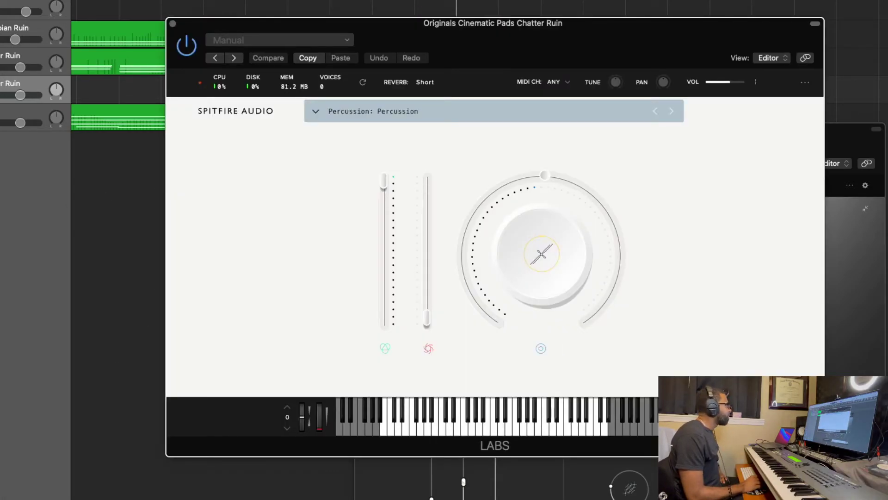
{"action": "left_click_drag", "start_coordinate": [49, 88], "coordinate": [50, 34]}
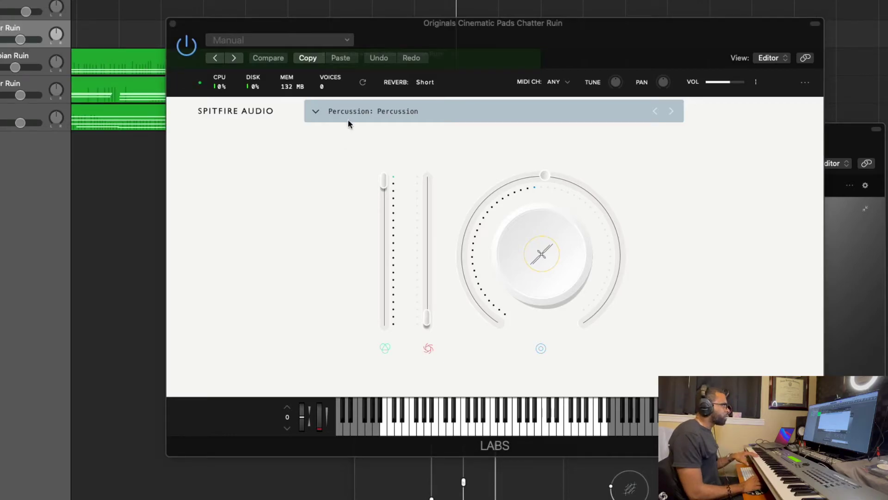
- Load the LABS Soft Piano preset, raise its second slider to maximum and turn the large dial up past halfway
{"action": "left_click", "coordinate": [353, 107]}
{"action": "left_click", "coordinate": [337, 179]}
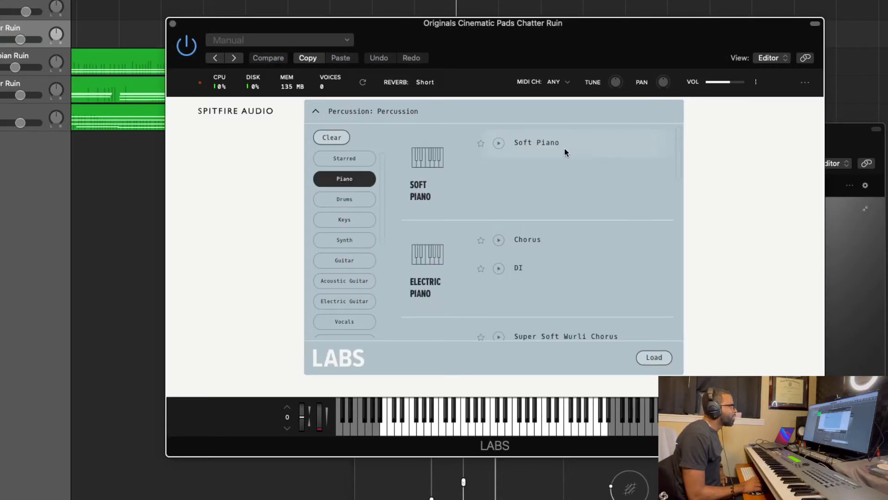
{"action": "double_click", "coordinate": [546, 137]}
{"action": "left_click_drag", "start_coordinate": [428, 321], "coordinate": [422, 2]}
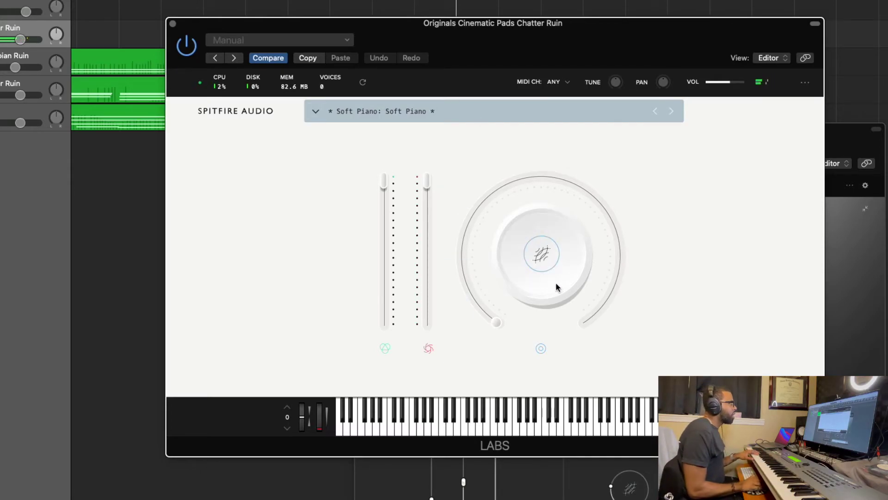
{"action": "left_click_drag", "start_coordinate": [498, 322], "coordinate": [577, 218]}
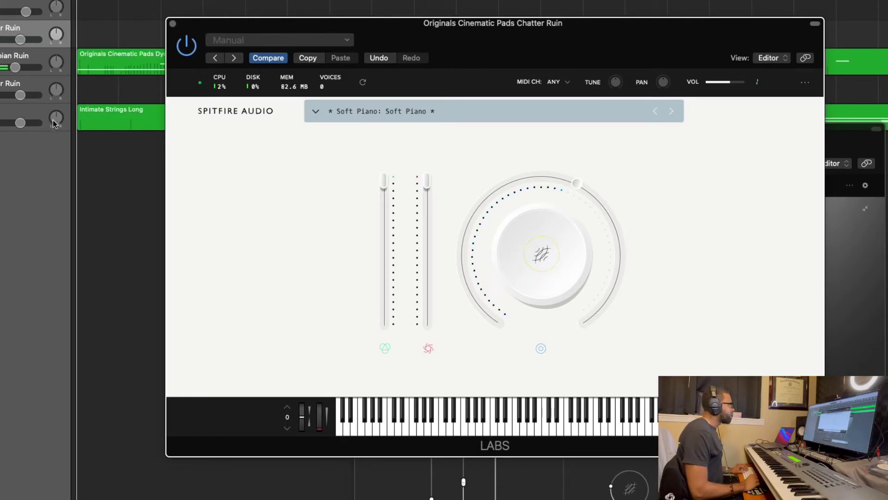
- Rename the track below Dystopian Ruin as Soft Piano and arrange the LABS and Cinematic Pads windows side by side below the regions
{"action": "double_click", "coordinate": [4, 83]}
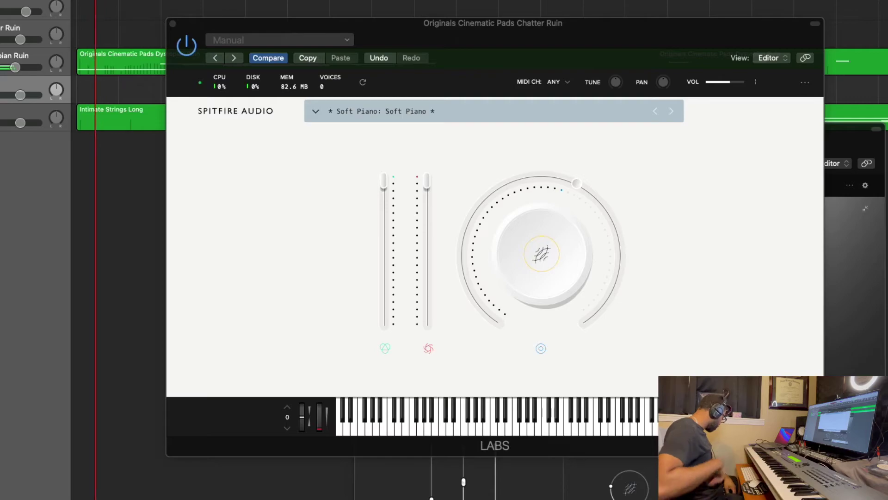
{"action": "left_click_drag", "start_coordinate": [240, 23], "coordinate": [42, 156]}
{"action": "left_click_drag", "start_coordinate": [745, 149], "coordinate": [868, 197]}
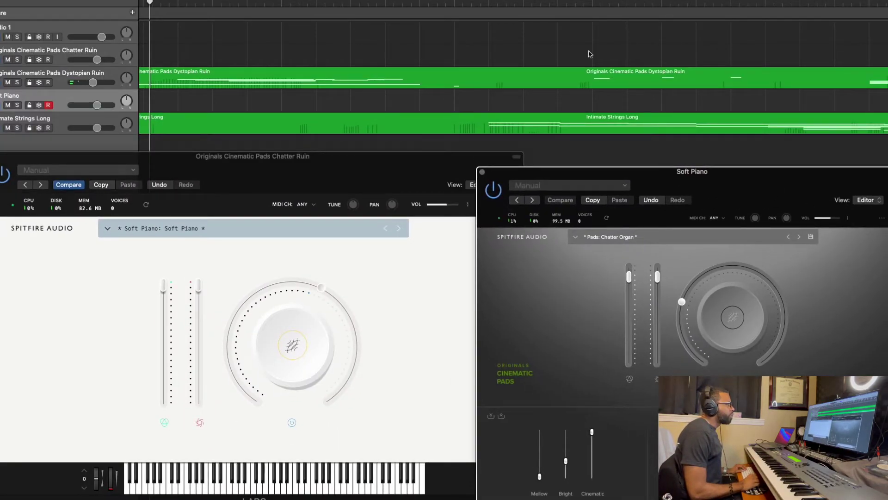
- Place the playhead just before the first sustained notes of Intimate Strings Long and record a soft piano part
{"action": "left_click", "coordinate": [507, 4]}
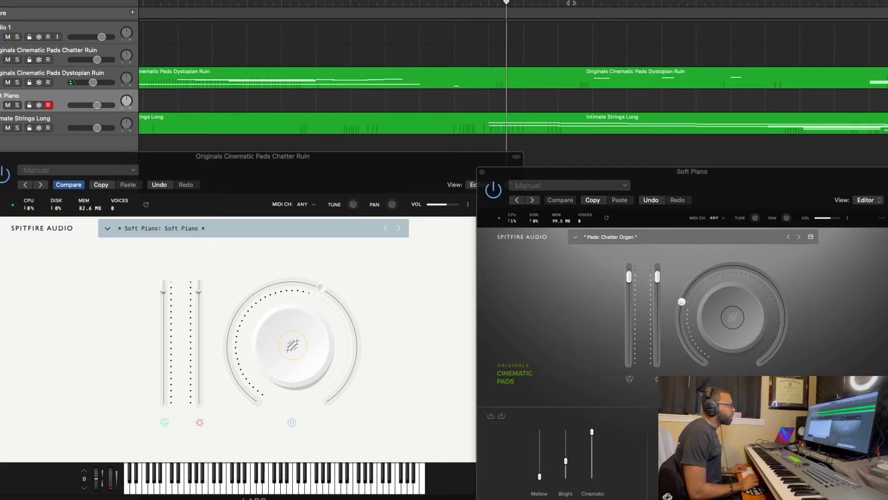
{"action": "left_click", "coordinate": [463, 2]}
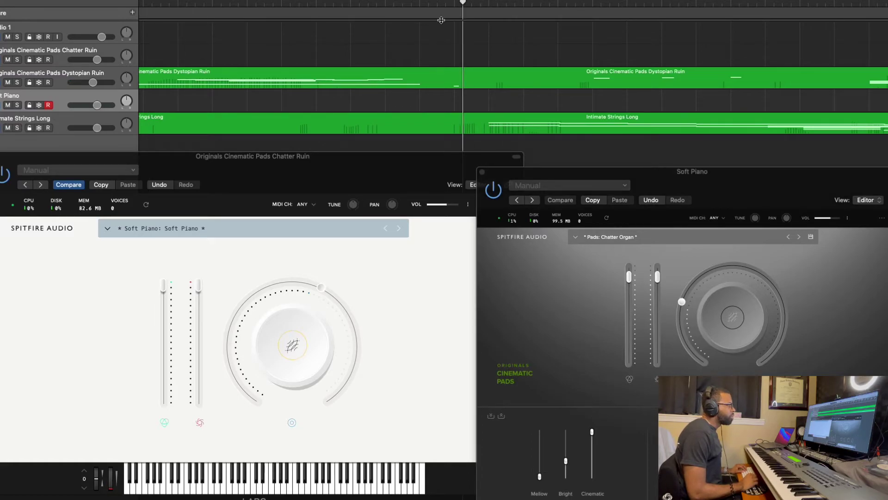
{"action": "key", "text": "r"}
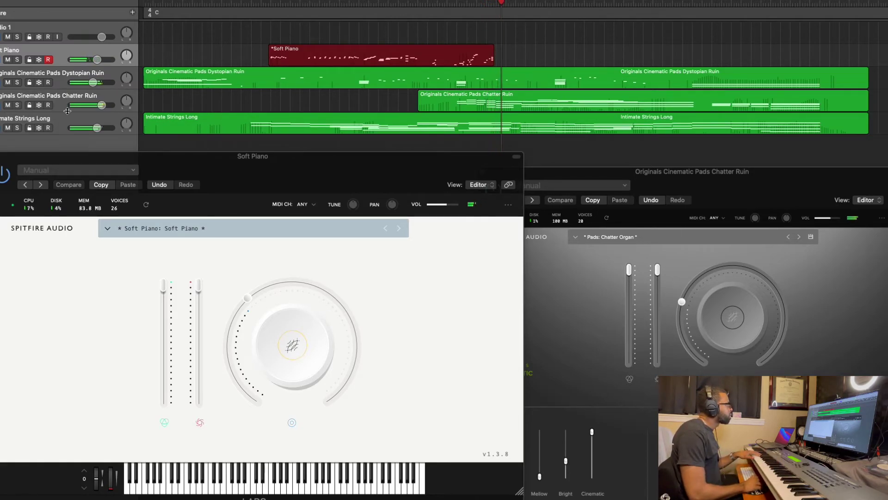
- Lower the Chatter Ruin volume to -3.2 dB and slightly raise the Soft Piano volume while recording, ending the take after the last notes
{"action": "left_click_drag", "start_coordinate": [103, 105], "coordinate": [97, 106]}
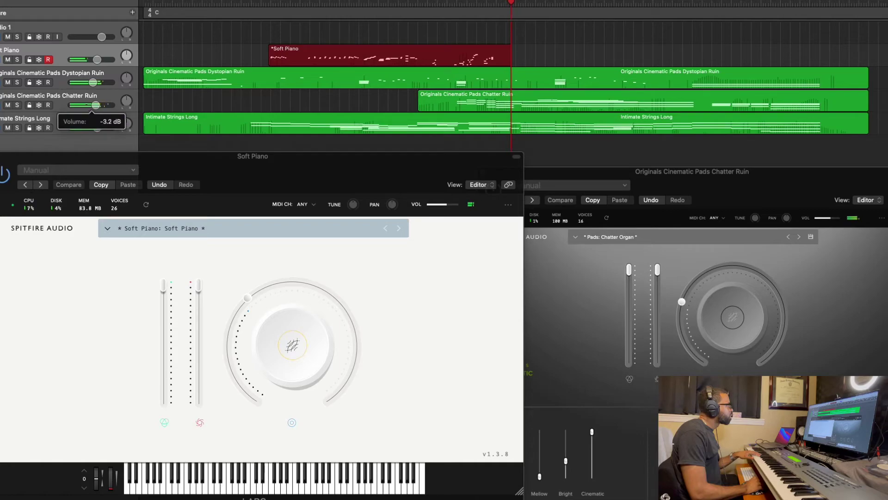
{"action": "left_click_drag", "start_coordinate": [97, 60], "coordinate": [101, 60]}
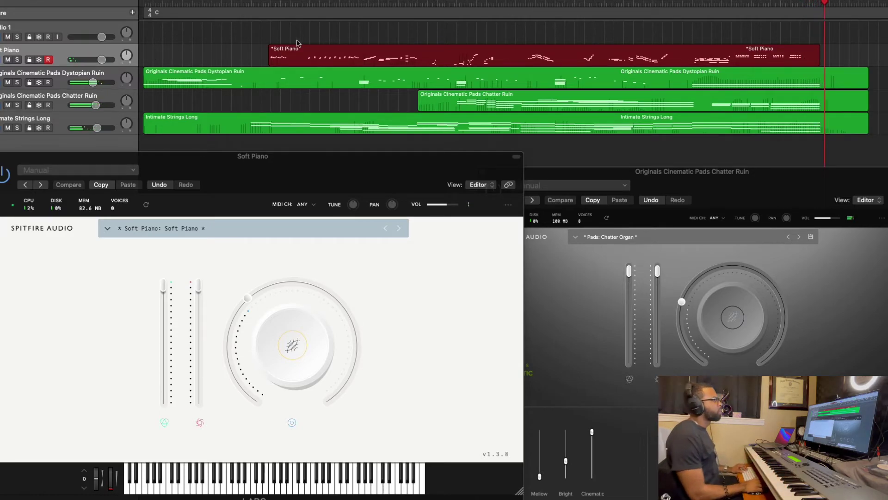
{"action": "key", "text": "space"}
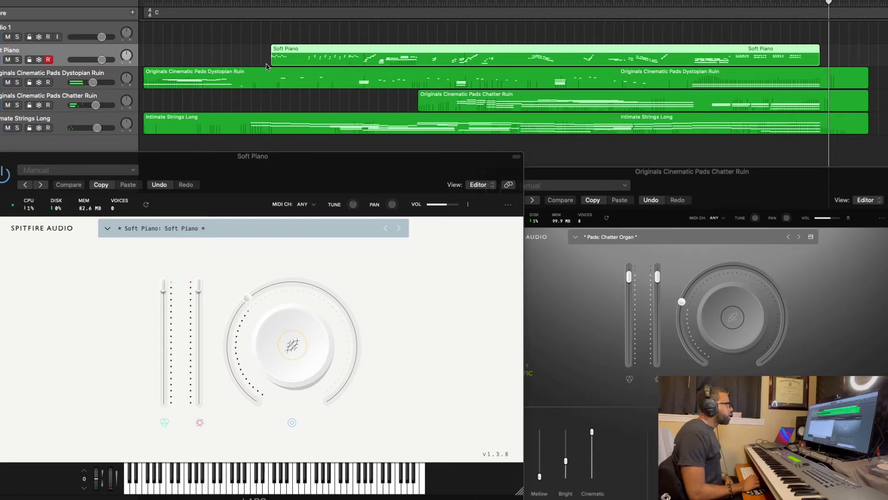
- Trim the start of the Soft Piano region to keep only its final passage and close the LABS instrument window
{"action": "left_click_drag", "start_coordinate": [274, 63], "coordinate": [732, 56]}
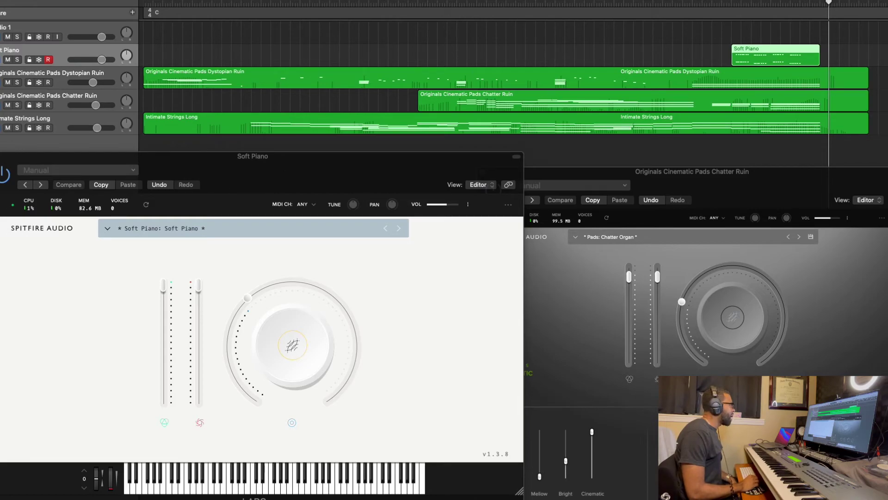
{"action": "left_click", "coordinate": [0, 157]}
- Open the Dystopian Ruin track's instrument window and place it beside the Chatter Ruin window below the regions
{"action": "left_click_drag", "start_coordinate": [509, 174], "coordinate": [273, 155]}
{"action": "left_click", "coordinate": [73, 73]}
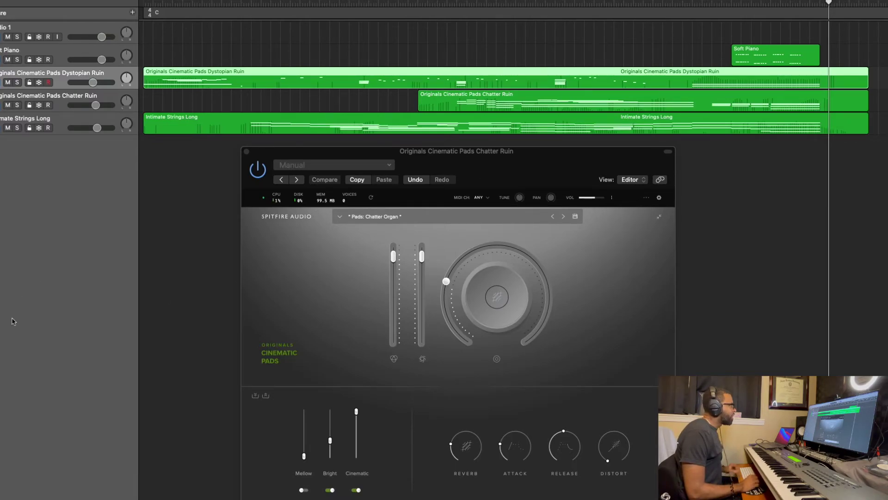
{"action": "left_click", "coordinate": [0, 159]}
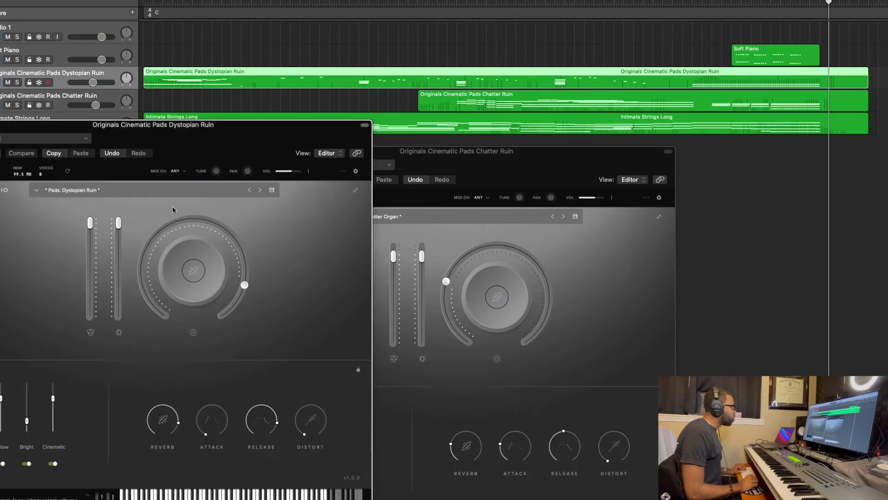
{"action": "left_click_drag", "start_coordinate": [209, 131], "coordinate": [115, 157]}
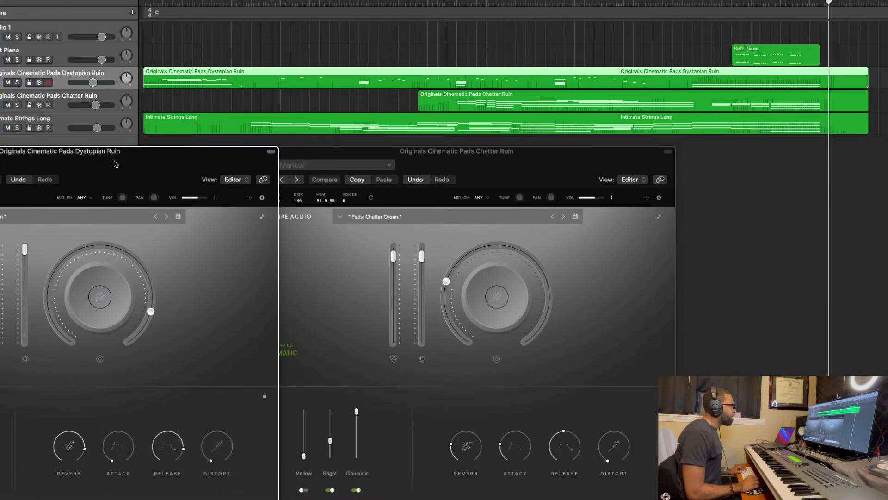
{"action": "left_click_drag", "start_coordinate": [473, 164], "coordinate": [557, 161]}
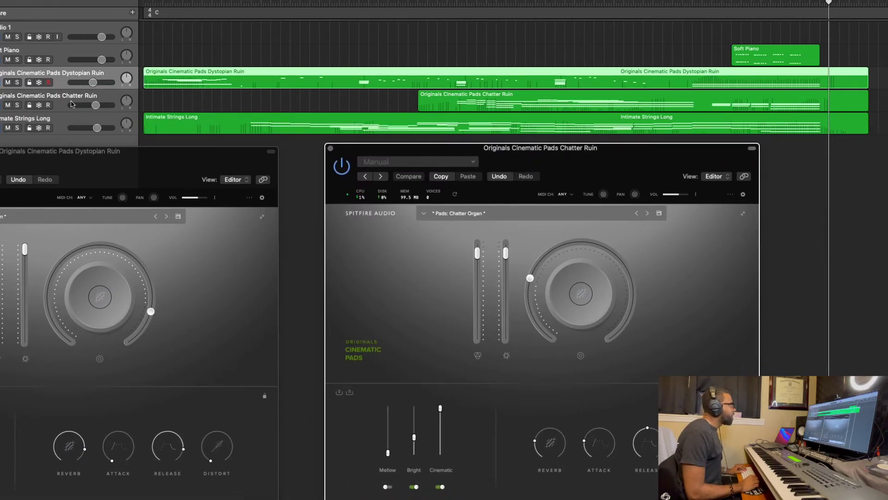
- Open the Intimate Strings Long track's instrument window and move the Dystopian Ruin window aside to make room for it
{"action": "left_click", "coordinate": [57, 118]}
{"action": "left_click_drag", "start_coordinate": [110, 165], "coordinate": [380, 166]}
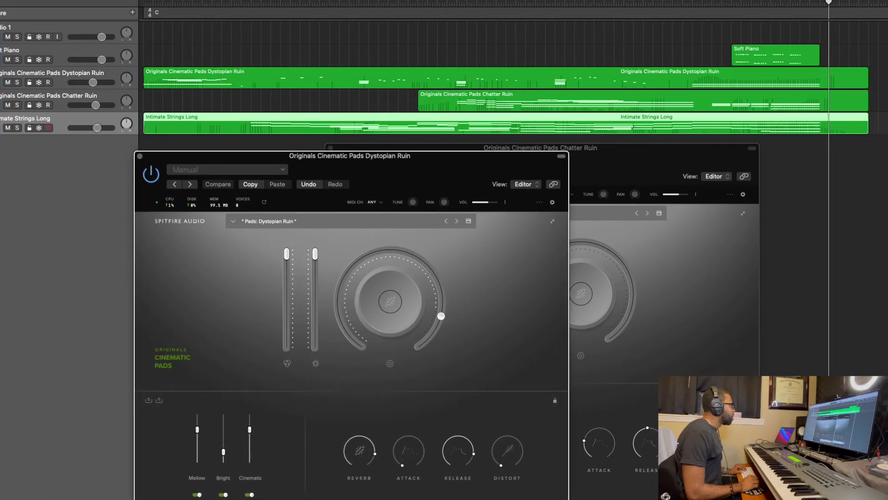
{"action": "left_click", "coordinate": [0, 259]}
{"action": "left_click_drag", "start_coordinate": [557, 113], "coordinate": [91, 122]}
- Spread the Intimate Strings, Dystopian Ruin and Chatter Ruin instrument windows across the area below the regions
{"action": "left_click_drag", "start_coordinate": [447, 174], "coordinate": [502, 180]}
{"action": "left_click_drag", "start_coordinate": [710, 154], "coordinate": [796, 174]}
{"action": "left_click_drag", "start_coordinate": [631, 207], "coordinate": [705, 201]}
{"action": "left_click_drag", "start_coordinate": [406, 199], "coordinate": [457, 211]}
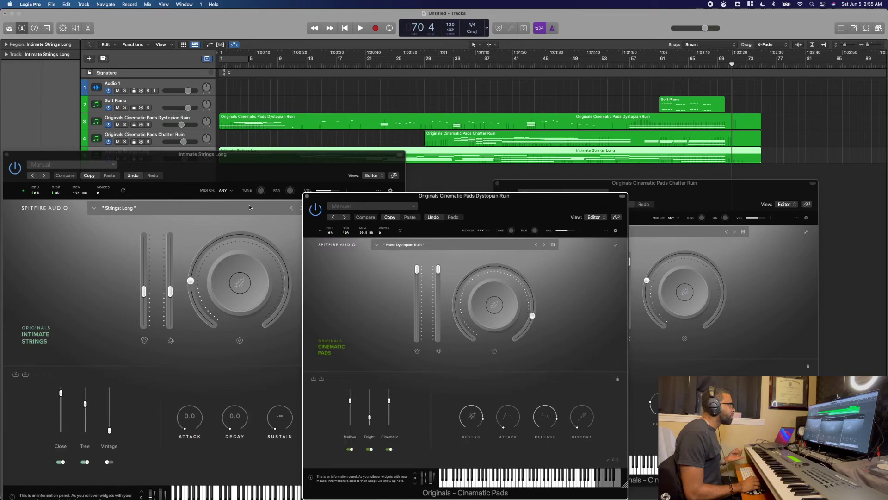
{"action": "mouse_move", "coordinate": [209, 167]}
{"action": "left_mouse_down"}
{"action": "mouse_move", "coordinate": [200, 187]}
{"action": "mouse_move", "coordinate": [206, 176]}
{"action": "left_mouse_up"}
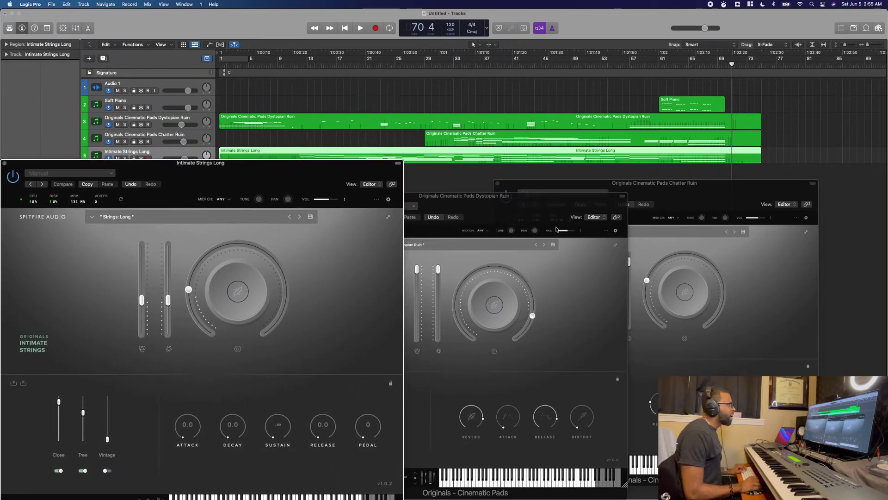
{"action": "left_click_drag", "start_coordinate": [663, 189], "coordinate": [668, 189]}
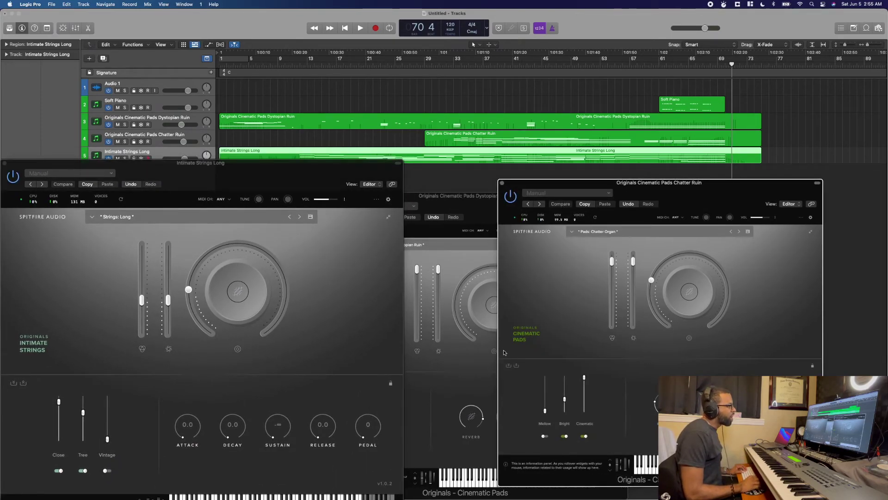
- Open the Soft Piano track's LABS instrument window and place it over the track headers, above the Intimate Strings window
{"action": "left_click", "coordinate": [154, 101]}
{"action": "left_click_drag", "start_coordinate": [137, 171], "coordinate": [386, 168]}
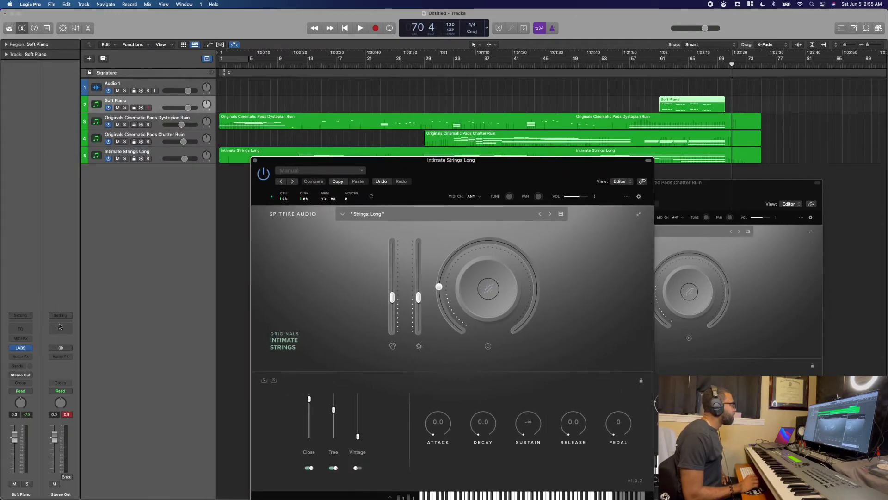
{"action": "left_click_drag", "start_coordinate": [412, 183], "coordinate": [305, 14]}
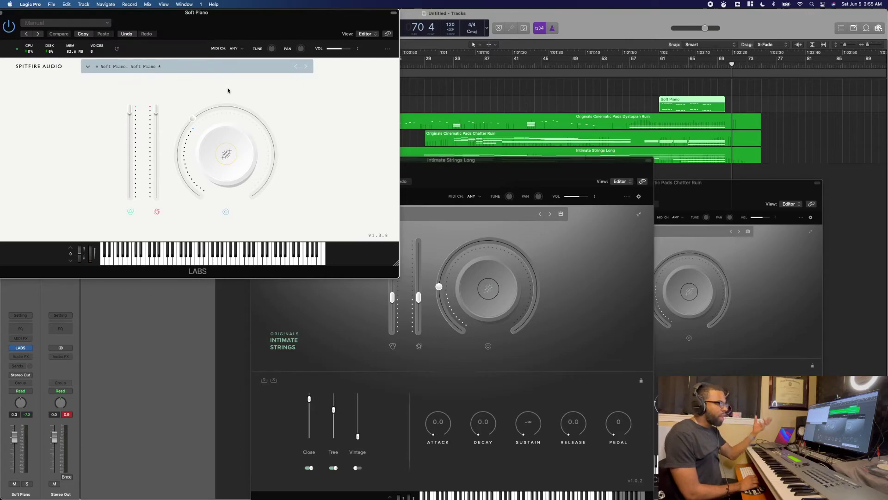
- Move the Intimate Strings and Chatter Ruin windows apart, play the cue from the start and bring the Intimate Strings window forward
{"action": "left_click_drag", "start_coordinate": [447, 179], "coordinate": [227, 205]}
{"action": "left_click_drag", "start_coordinate": [678, 198], "coordinate": [721, 213]}
{"action": "left_click", "coordinate": [507, 198]}
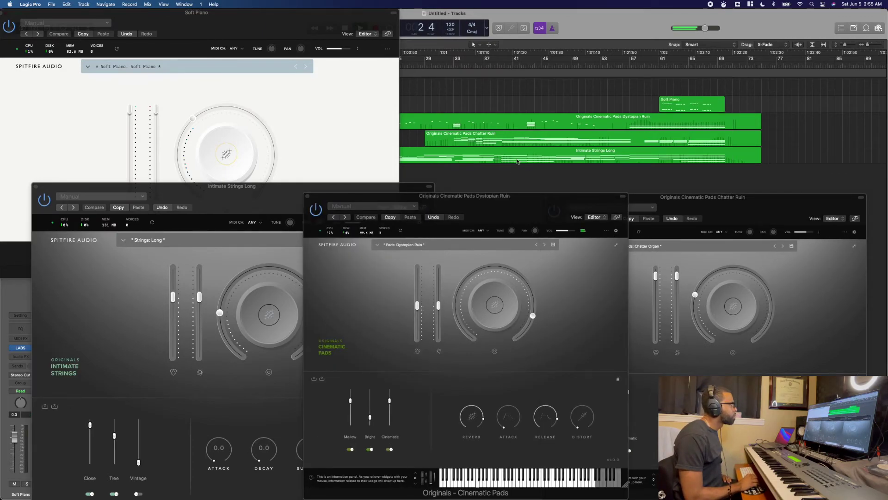
{"action": "left_click", "coordinate": [272, 192]}
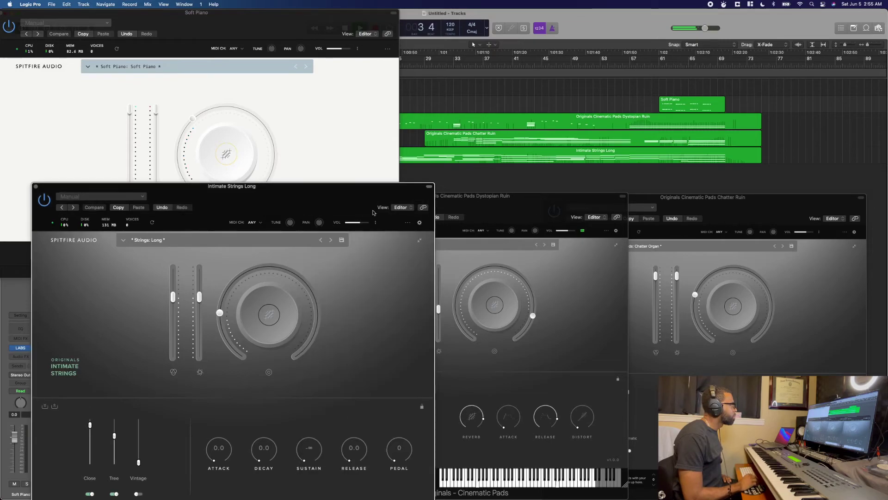
- Move the Soft Piano and Intimate Strings windows to opposite sides of the arrangement and shrink both during playback
{"action": "left_click_drag", "start_coordinate": [283, 24], "coordinate": [742, 24]}
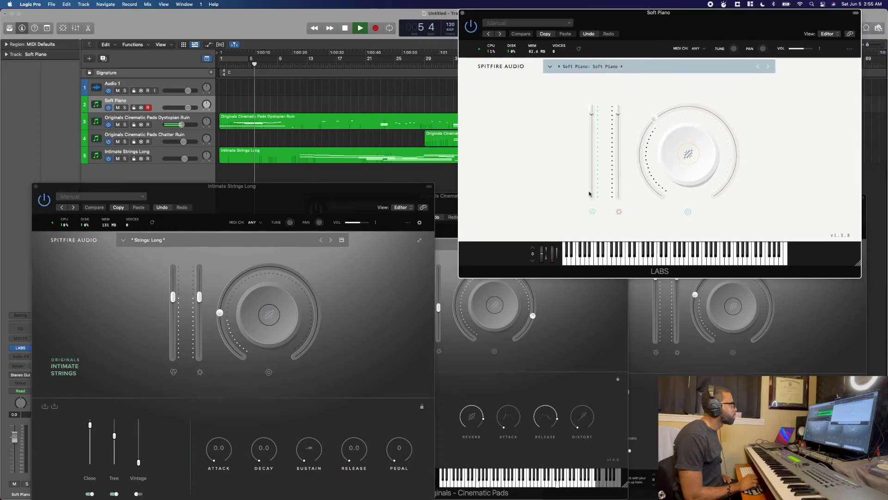
{"action": "left_click_drag", "start_coordinate": [857, 262], "coordinate": [657, 211]}
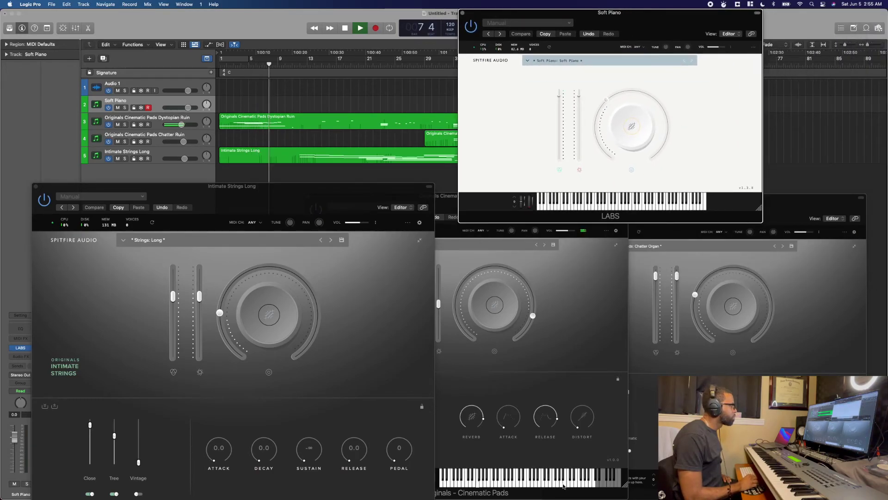
{"action": "left_click_drag", "start_coordinate": [274, 197], "coordinate": [236, 126]}
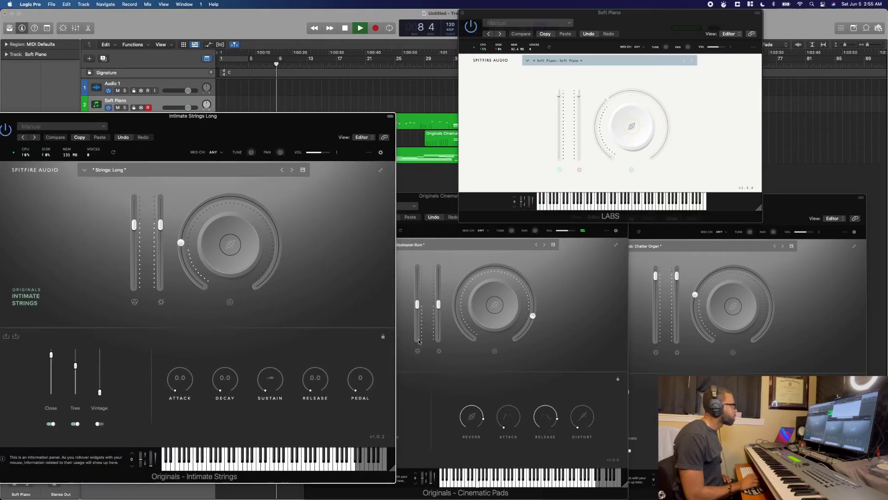
{"action": "left_click_drag", "start_coordinate": [393, 468], "coordinate": [255, 357]}
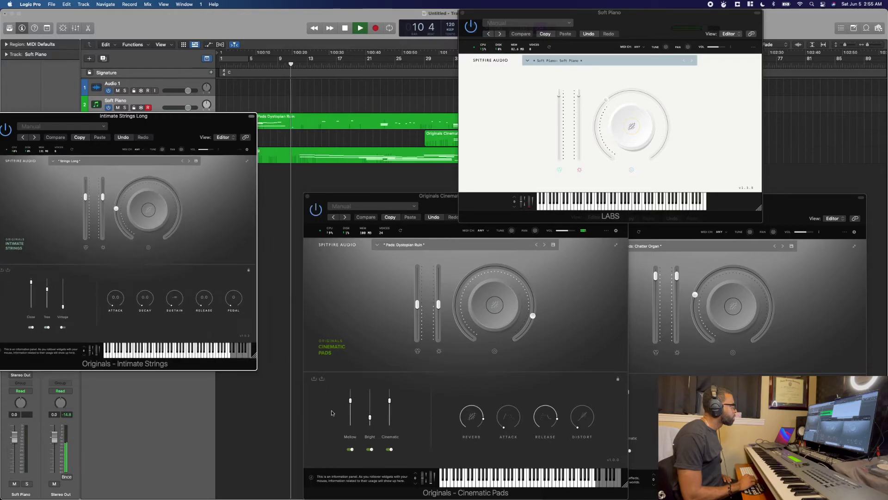
- Shrink the Dystopian Ruin and Chatter Ruin windows and line them up beside the Intimate Strings window
{"action": "left_click_drag", "start_coordinate": [625, 484], "coordinate": [538, 426]}
{"action": "left_click_drag", "start_coordinate": [446, 202], "coordinate": [337, 207]}
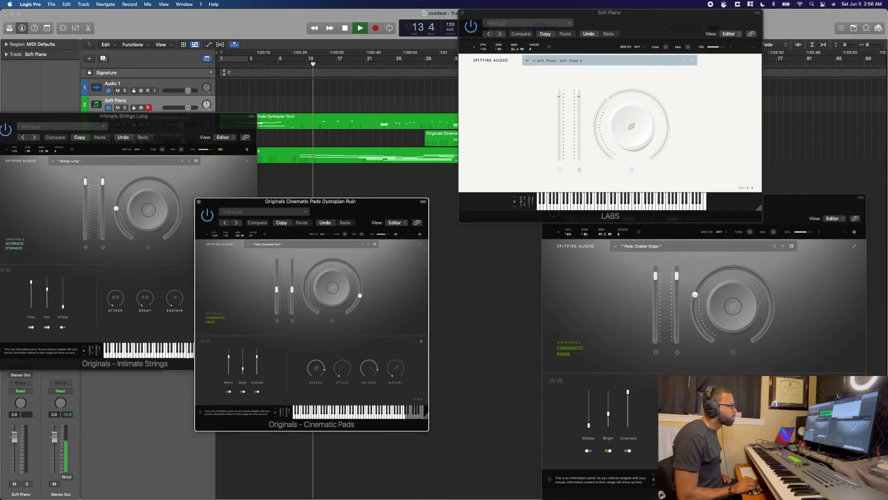
{"action": "left_click_drag", "start_coordinate": [863, 485], "coordinate": [814, 445]}
{"action": "left_click_drag", "start_coordinate": [746, 213], "coordinate": [624, 249]}
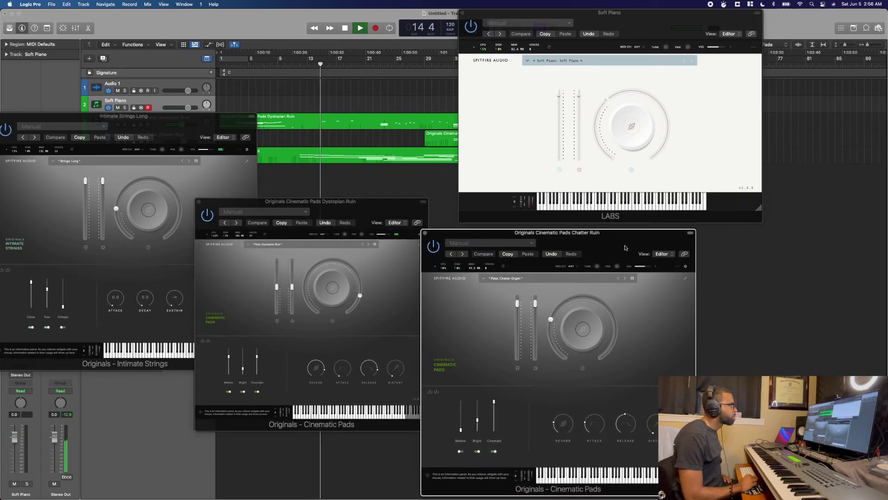
- Shrink the Soft Piano window slightly and stagger it diagonally with the Dystopian Ruin and Chatter Ruin windows
{"action": "left_click_drag", "start_coordinate": [643, 27], "coordinate": [724, 216]}
{"action": "left_click_drag", "start_coordinate": [843, 411], "coordinate": [827, 402]}
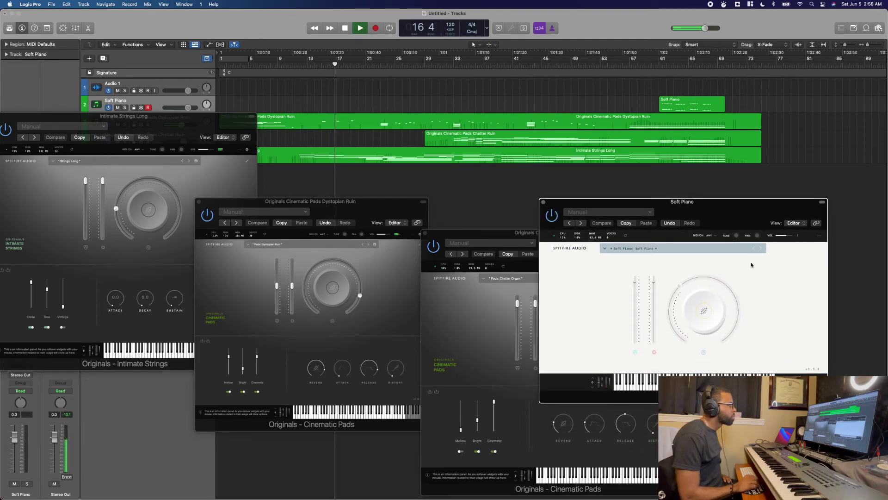
{"action": "left_click_drag", "start_coordinate": [742, 214], "coordinate": [788, 296]}
{"action": "left_click_drag", "start_coordinate": [354, 209], "coordinate": [344, 146]}
{"action": "left_click_drag", "start_coordinate": [559, 248], "coordinate": [498, 209]}
{"action": "left_click_drag", "start_coordinate": [741, 297], "coordinate": [694, 271]}
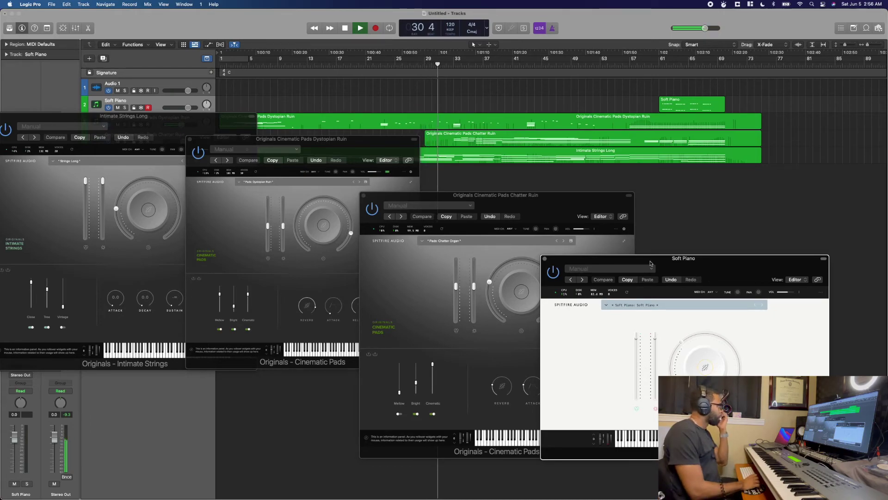
- Arrange all four instrument windows in one row below the tracks while the cue plays, keeping every region uncovered
{"action": "left_click", "coordinate": [144, 126]}
{"action": "left_click_drag", "start_coordinate": [144, 125], "coordinate": [151, 250]}
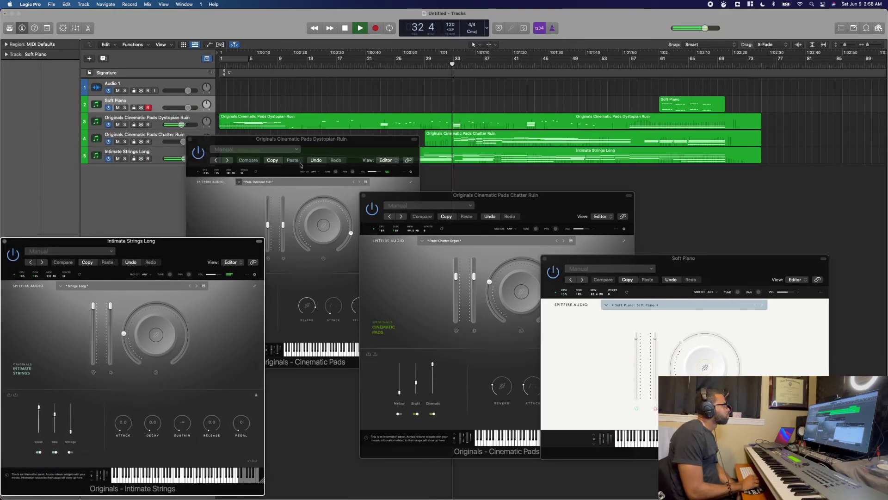
{"action": "left_click_drag", "start_coordinate": [569, 258], "coordinate": [625, 231]}
{"action": "left_click_drag", "start_coordinate": [558, 203], "coordinate": [570, 235]}
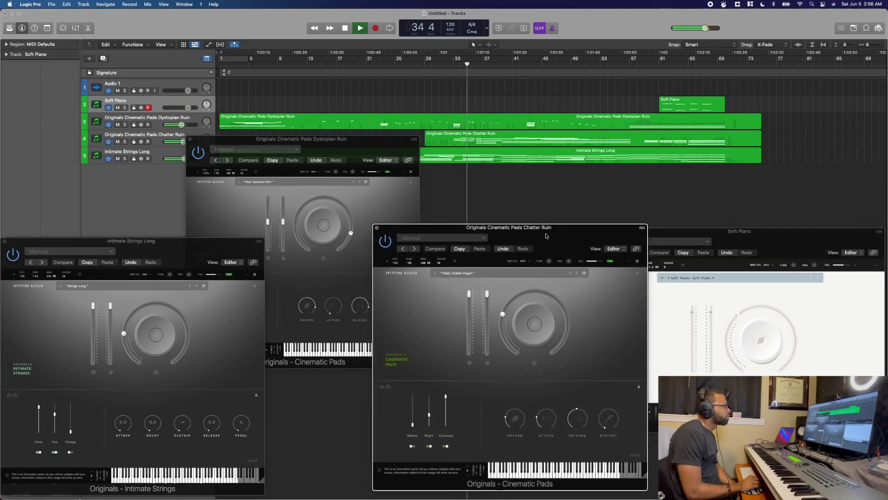
{"action": "left_click_drag", "start_coordinate": [346, 145], "coordinate": [346, 246]}
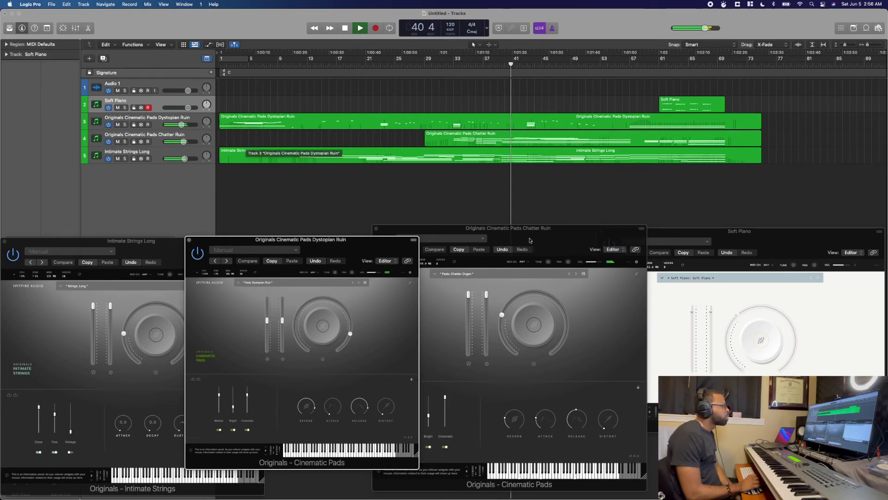
{"action": "left_click", "coordinate": [761, 244]}
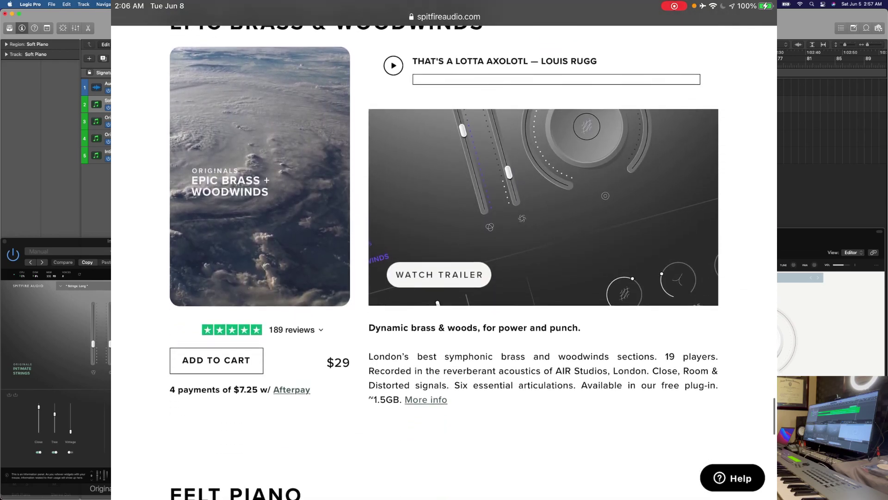
- Examine the Epic Brass & Woodwinds and Felt Piano entries on the Spitfire Audio Originals web page
{"action": "scroll", "coordinate": [444, 259], "scroll_direction": "down", "scroll_amount": 15}
{"action": "scroll", "coordinate": [444, 259], "scroll_direction": "up", "scroll_amount": 15}
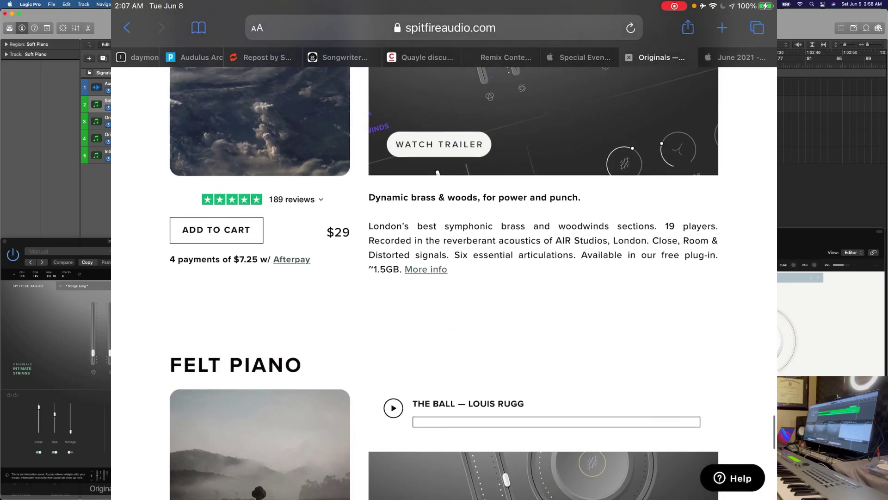